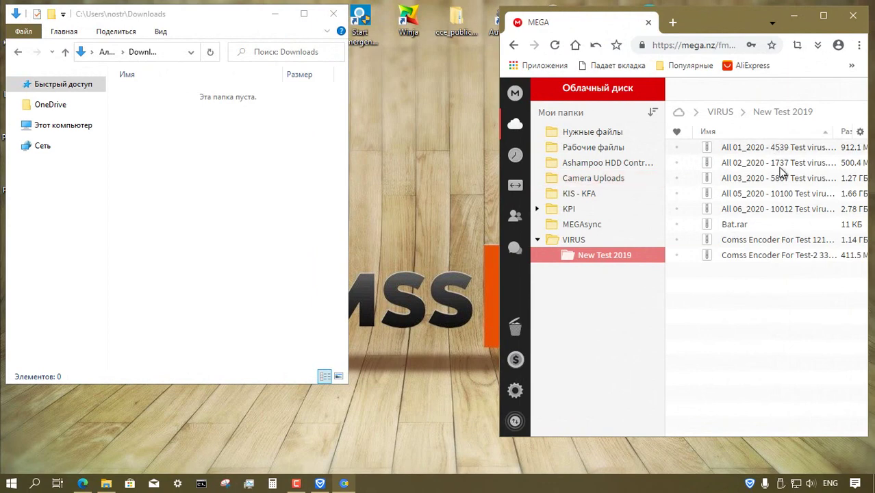
Download the archive All 06_2020 - 10012 Test virus.rar from the New Test 2019 cloud folder
{"action": "left_click", "coordinate": [760, 211]}
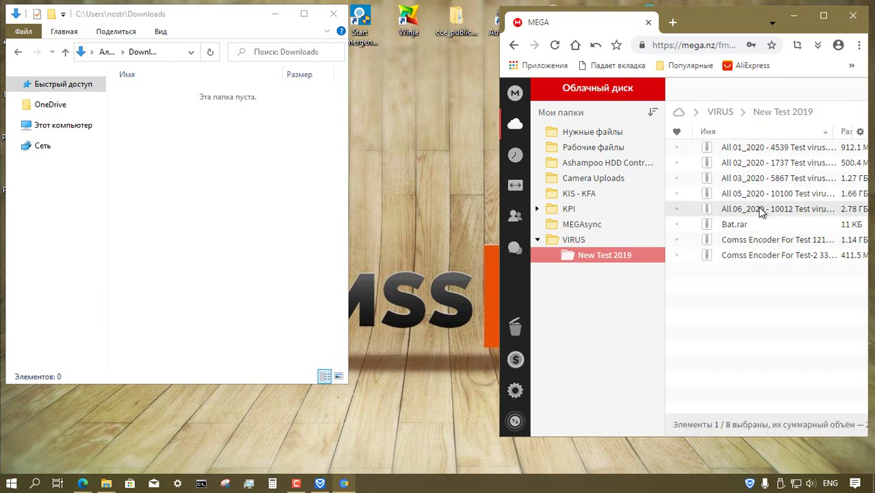
{"action": "right_click", "coordinate": [761, 212]}
{"action": "mouse_move", "coordinate": [781, 268]}
{"action": "left_click", "coordinate": [664, 268]}
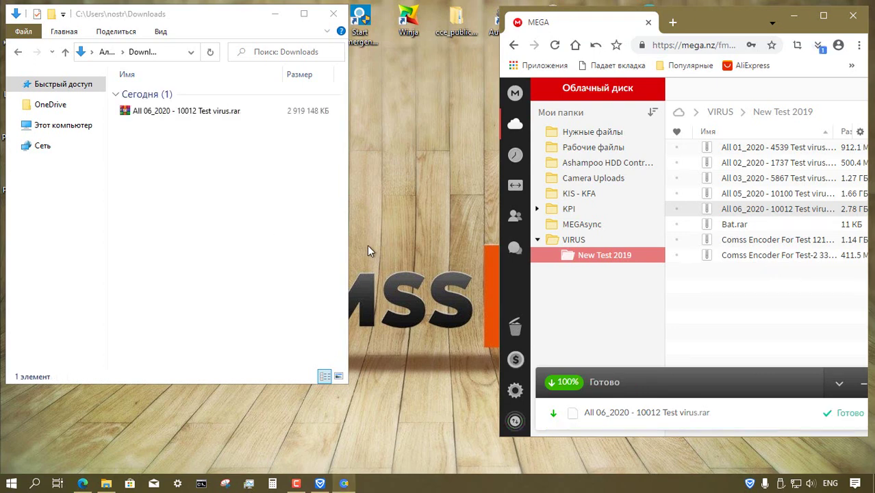
Download Comss Encoder For Test 12159.rar and Comss Encoder For Test-2 3379.rar from the New Test 2019 folder and close the browser
{"action": "double_click", "coordinate": [750, 241]}
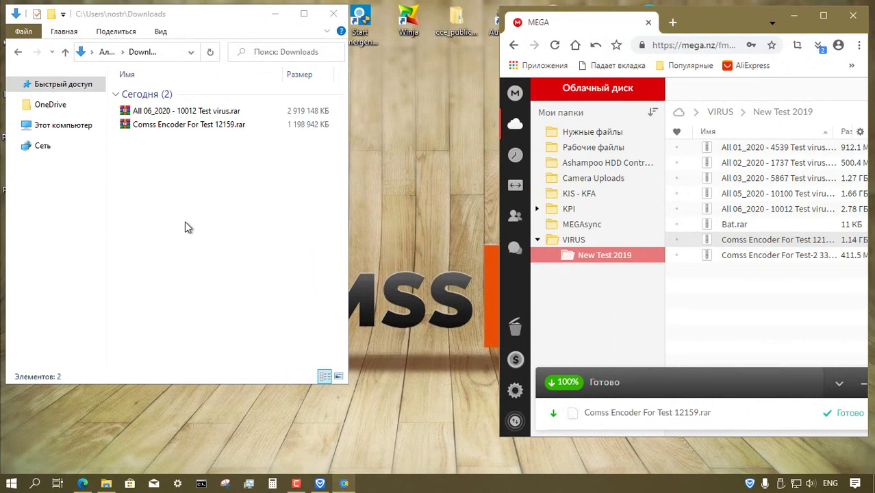
{"action": "left_click", "coordinate": [762, 256]}
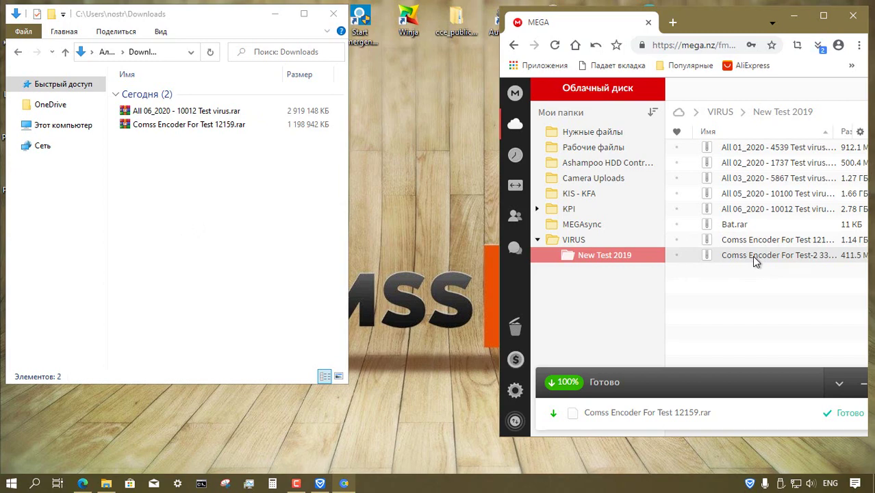
{"action": "double_click", "coordinate": [752, 256]}
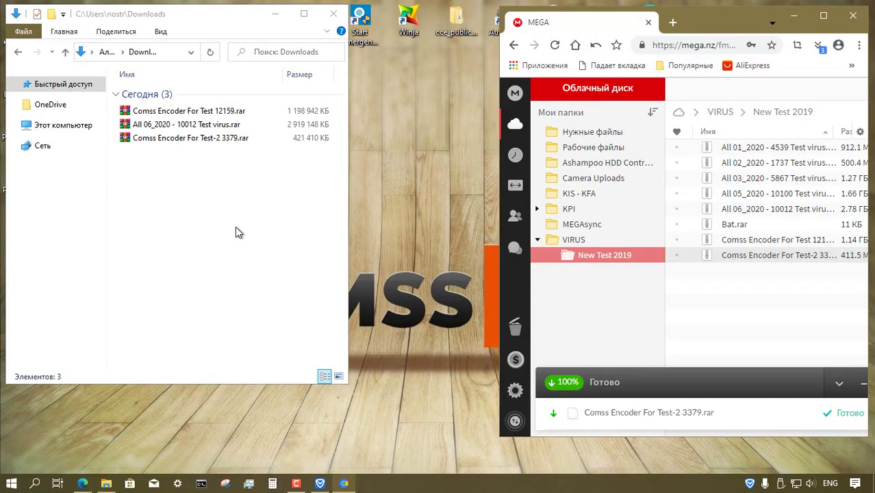
{"action": "left_click", "coordinate": [853, 15]}
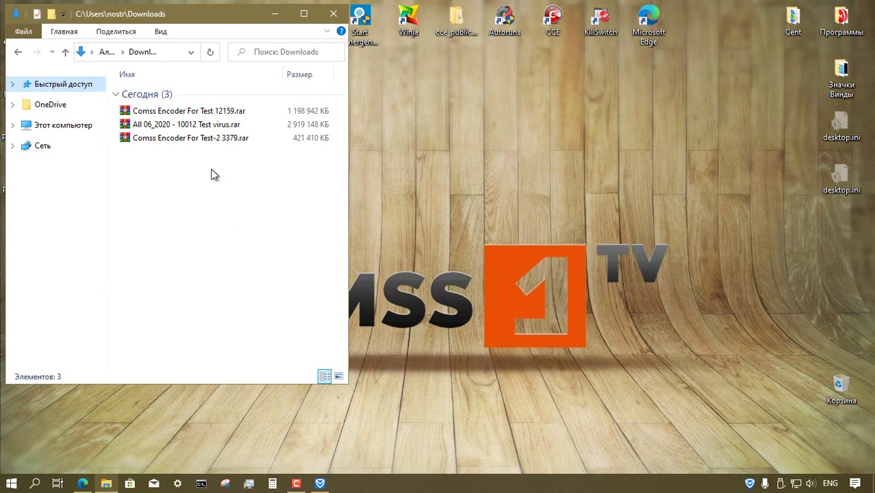
Extract All 06_2020 - 10012 Test virus.rar into a folder of the same name in Downloads
{"action": "left_click", "coordinate": [200, 129]}
{"action": "right_click", "coordinate": [201, 128]}
{"action": "left_click", "coordinate": [274, 191]}
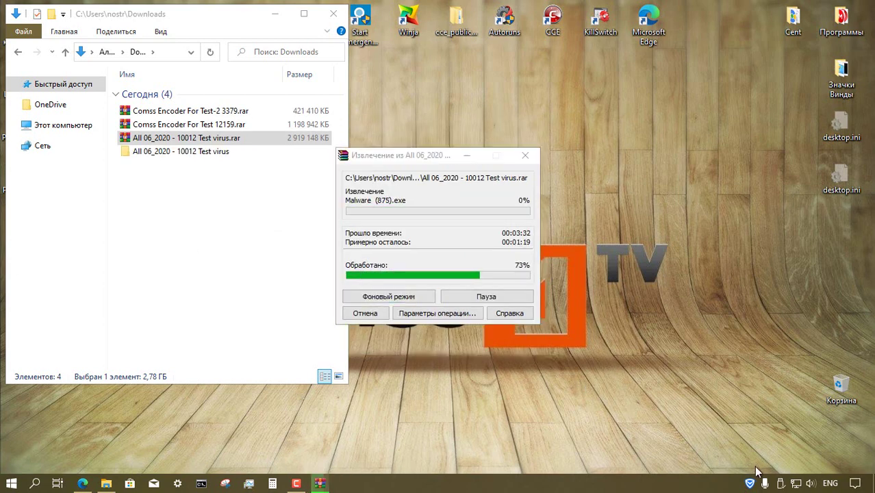
Extract Comss Encoder For Test 12159.rar into a folder named after the archive
{"action": "left_click", "coordinate": [206, 125]}
{"action": "right_click", "coordinate": [208, 126]}
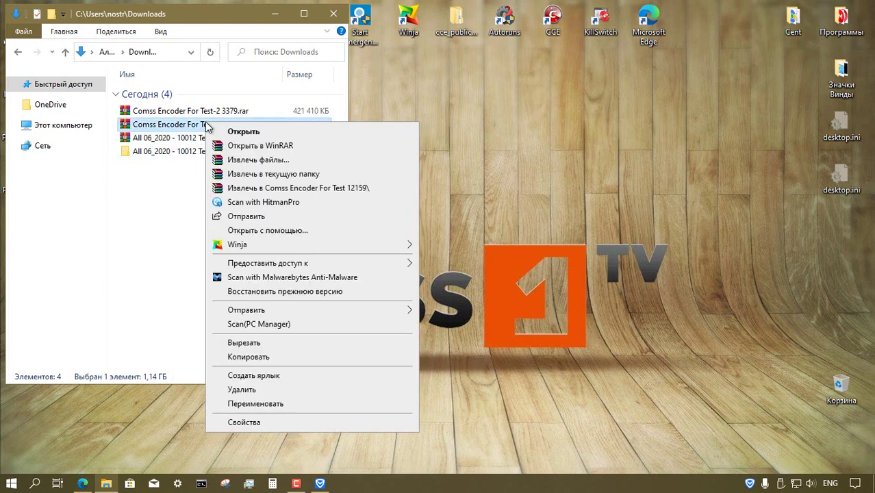
{"action": "left_click", "coordinate": [237, 187]}
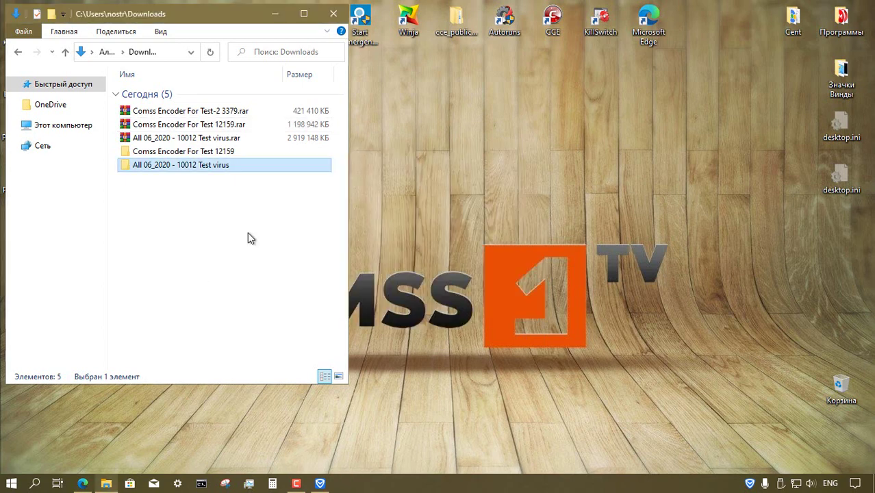
Extract Comss Encoder For Test-2 3379.rar into a folder named after the archive, entering the archive password
{"action": "left_click", "coordinate": [227, 112]}
{"action": "right_click", "coordinate": [228, 115]}
{"action": "left_click", "coordinate": [278, 177]}
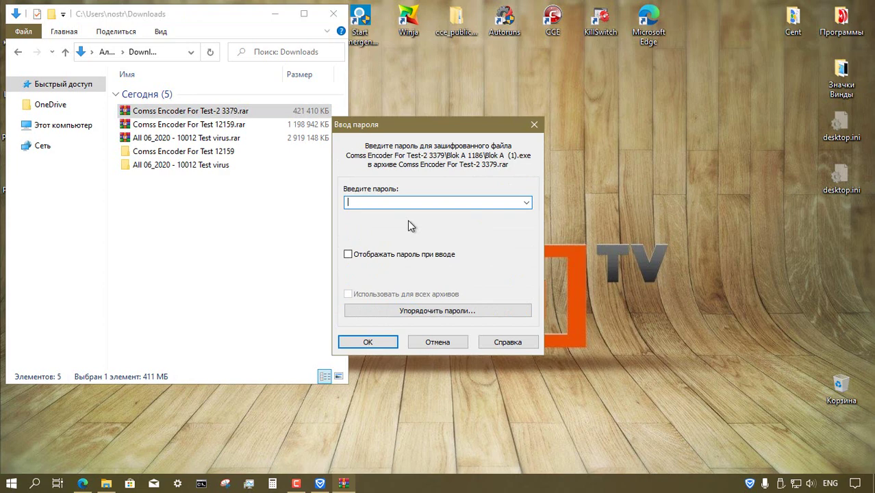
{"action": "left_click", "coordinate": [383, 342]}
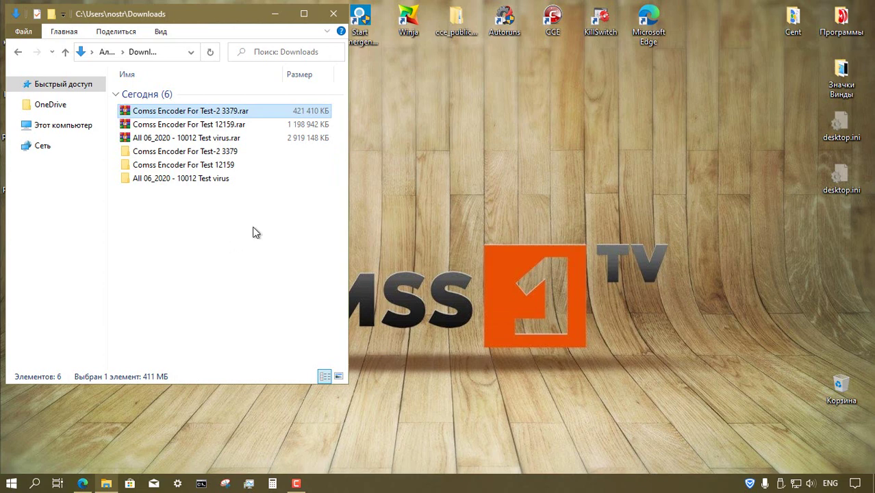
Delete the three downloaded .rar archives from Downloads, keeping the extracted folders
{"action": "left_click", "coordinate": [266, 138]}
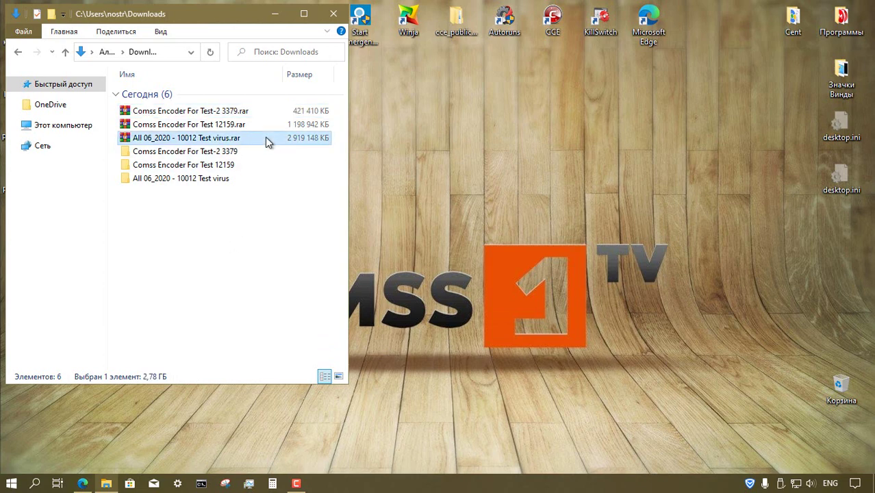
{"action": "left_click_drag", "start_coordinate": [266, 137], "coordinate": [248, 113]}
{"action": "right_click", "coordinate": [248, 128]}
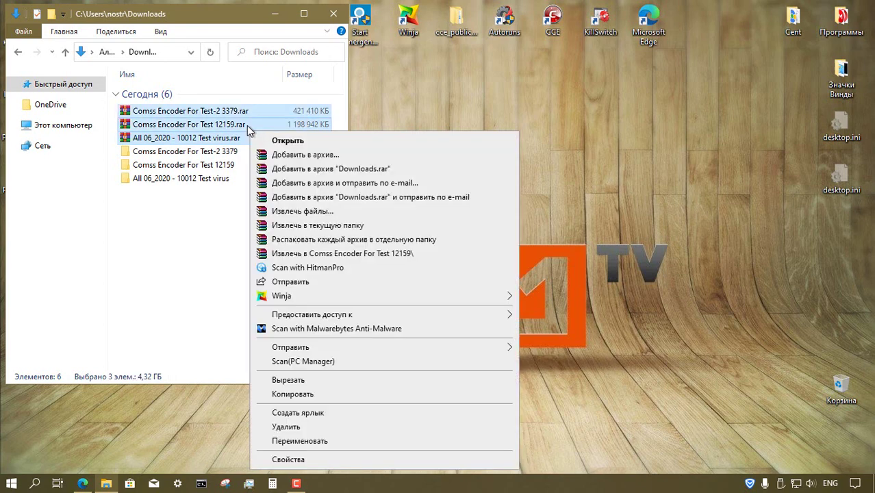
{"action": "left_click", "coordinate": [299, 425]}
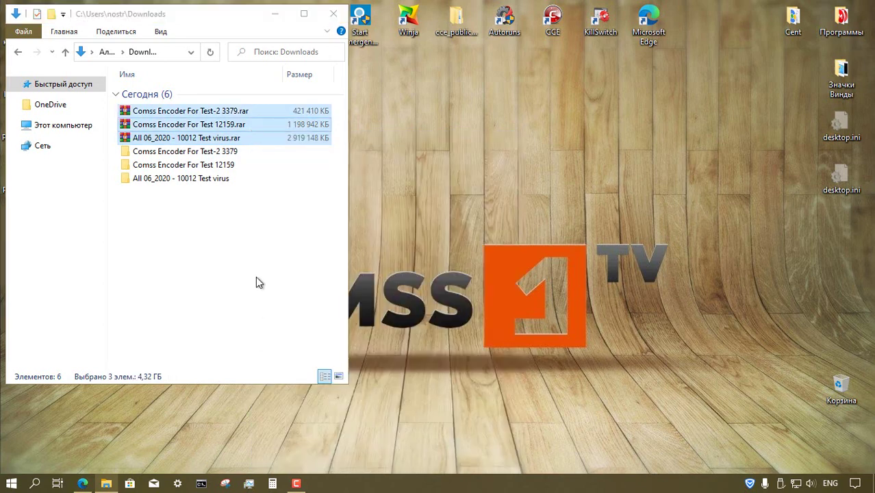
{"action": "left_click", "coordinate": [493, 254]}
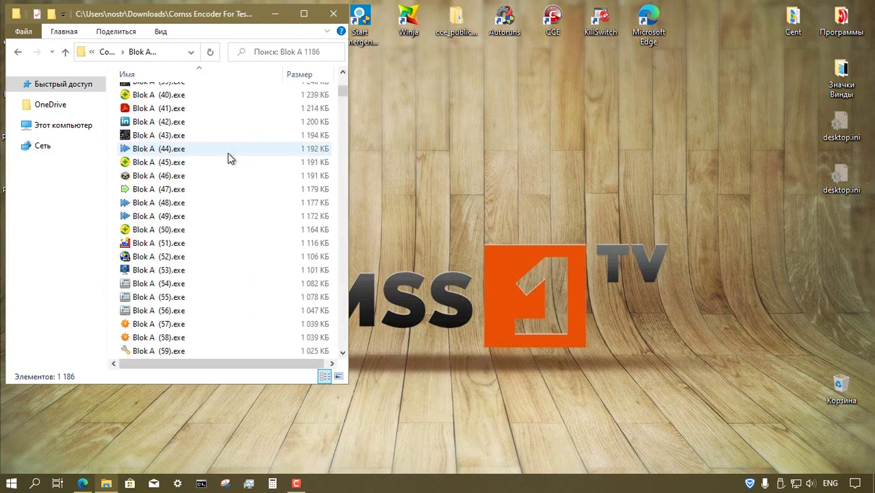
Scan the three extracted folders in Downloads with PC Manager and apply the processing action to all detected threats
{"action": "scroll", "coordinate": [230, 157], "scroll_direction": "down", "scroll_amount": 20}
{"action": "scroll", "coordinate": [230, 157], "scroll_direction": "down", "scroll_amount": 18}
{"action": "scroll", "coordinate": [231, 157], "scroll_direction": "down", "scroll_amount": 12}
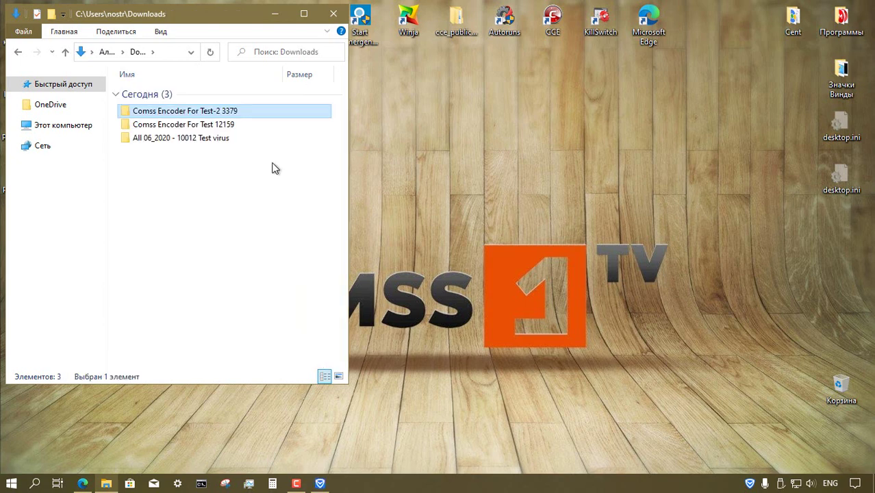
{"action": "left_click_drag", "start_coordinate": [272, 167], "coordinate": [216, 108]}
{"action": "right_click", "coordinate": [219, 129]}
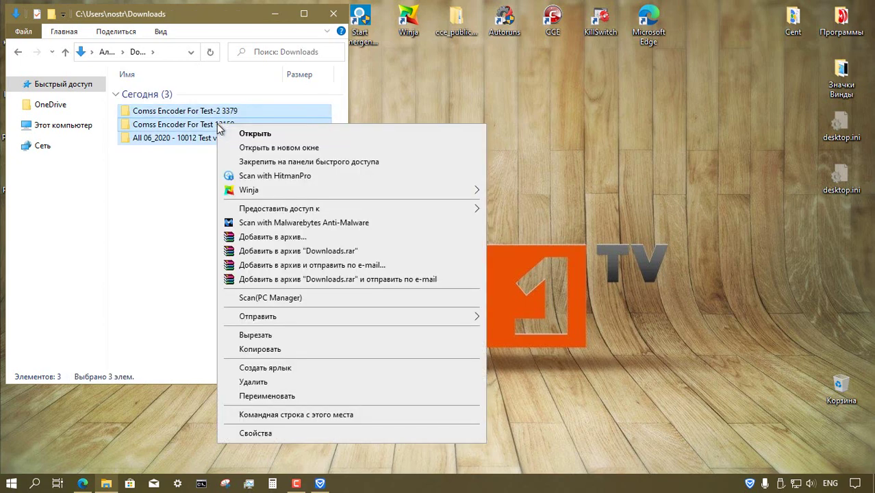
{"action": "left_click", "coordinate": [306, 298]}
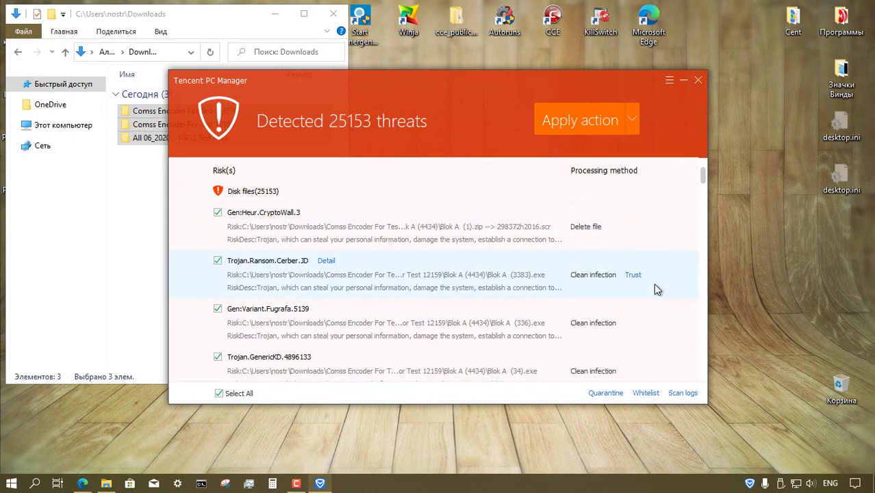
{"action": "left_click", "coordinate": [564, 120]}
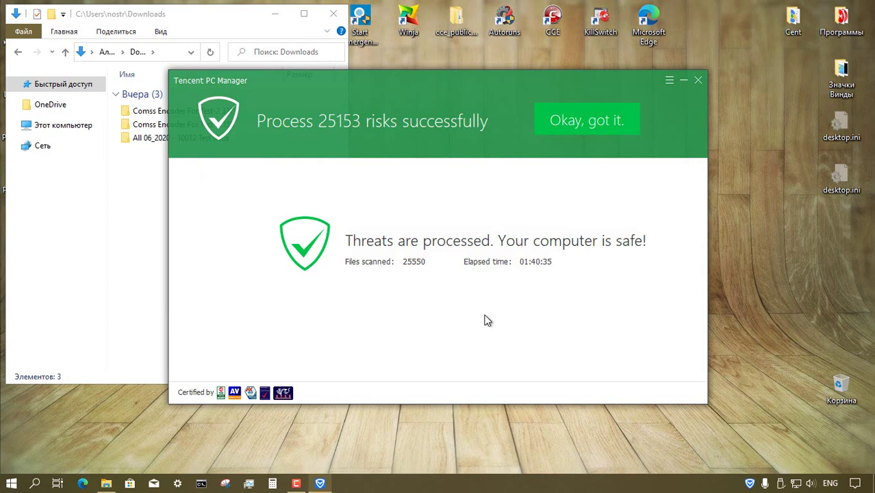
{"action": "left_click", "coordinate": [597, 124]}
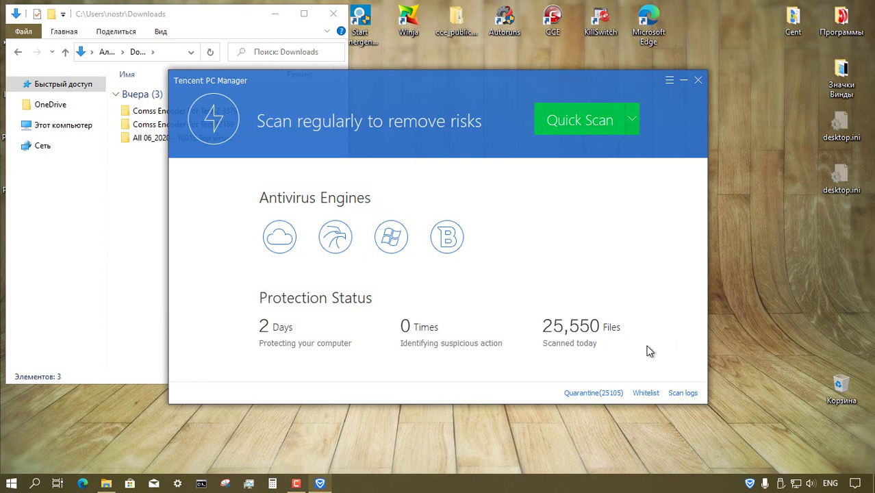
Rescan the same three sample folders in Downloads with PC Manager
{"action": "left_click", "coordinate": [149, 201]}
{"action": "left_click_drag", "start_coordinate": [240, 180], "coordinate": [191, 109]}
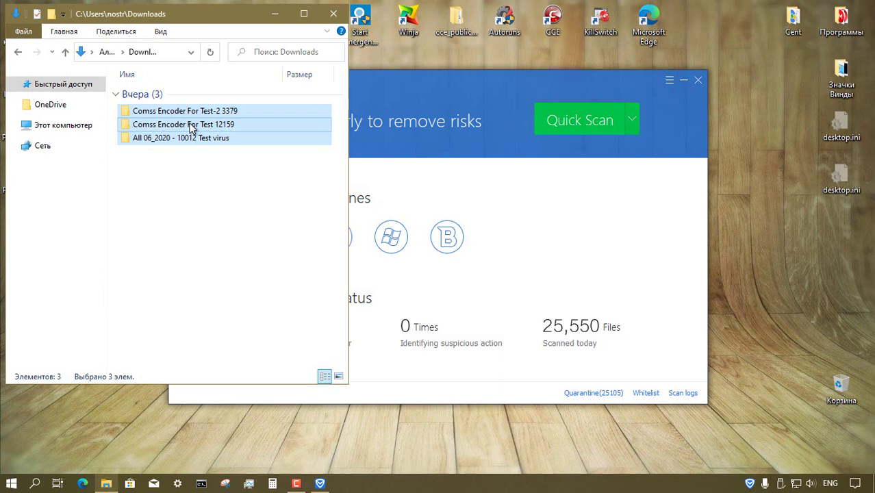
{"action": "right_click", "coordinate": [192, 128]}
{"action": "left_click", "coordinate": [264, 297]}
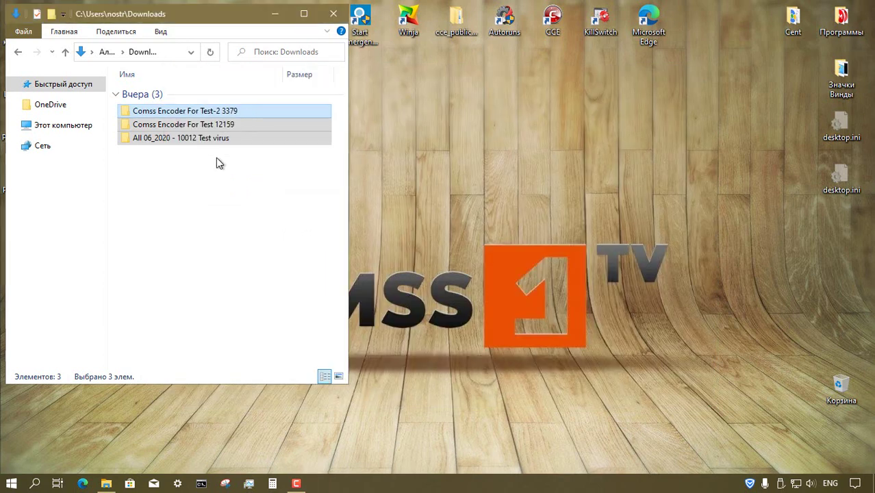
Check the Blok A 1186 and Blok B 2193 folders inside Comss Encoder For Test-2 3379 for remaining files
{"action": "left_click", "coordinate": [216, 157]}
{"action": "left_click", "coordinate": [202, 113]}
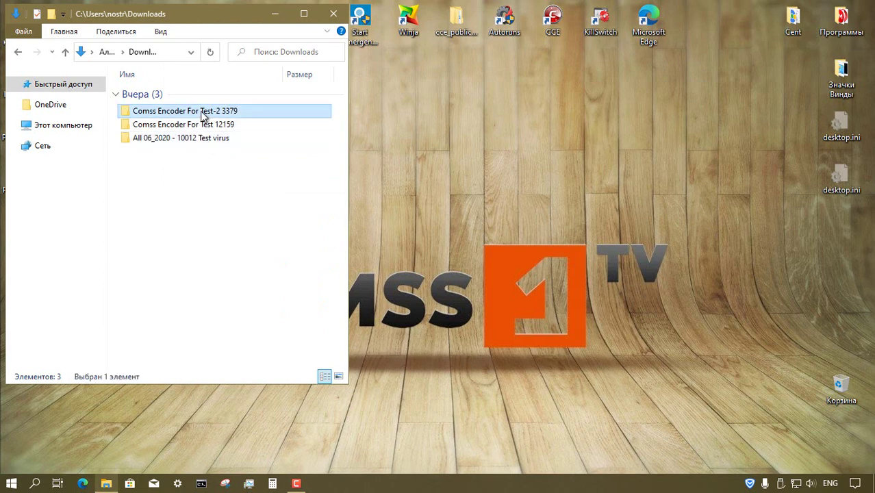
{"action": "double_click", "coordinate": [202, 113]}
{"action": "double_click", "coordinate": [198, 91]}
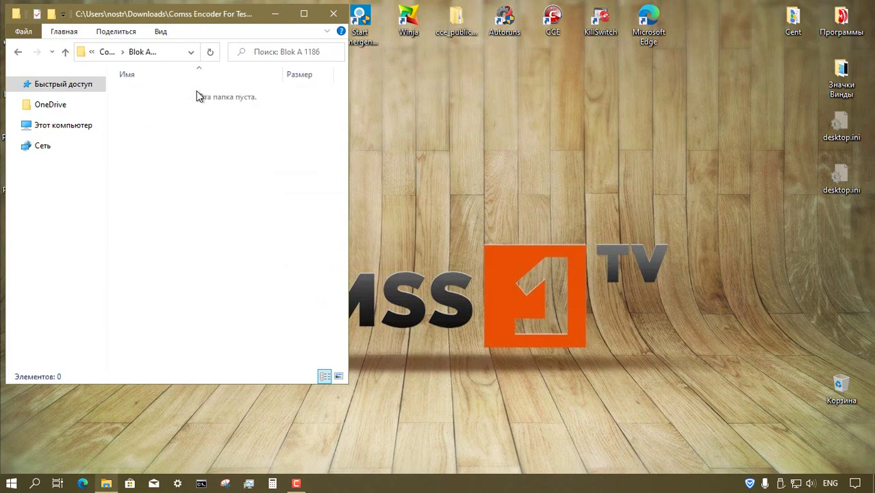
{"action": "left_click", "coordinate": [65, 52]}
{"action": "double_click", "coordinate": [175, 107]}
{"action": "left_click", "coordinate": [65, 52]}
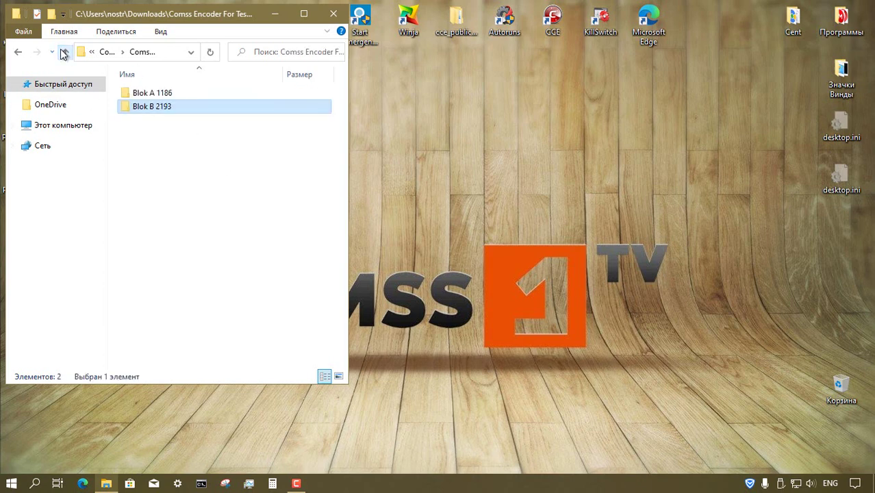
Check the Blok A (4434) and Blok B (7725) folders inside Comss Encoder For Test 12159 for remaining files
{"action": "left_click", "coordinate": [64, 52]}
{"action": "double_click", "coordinate": [195, 91]}
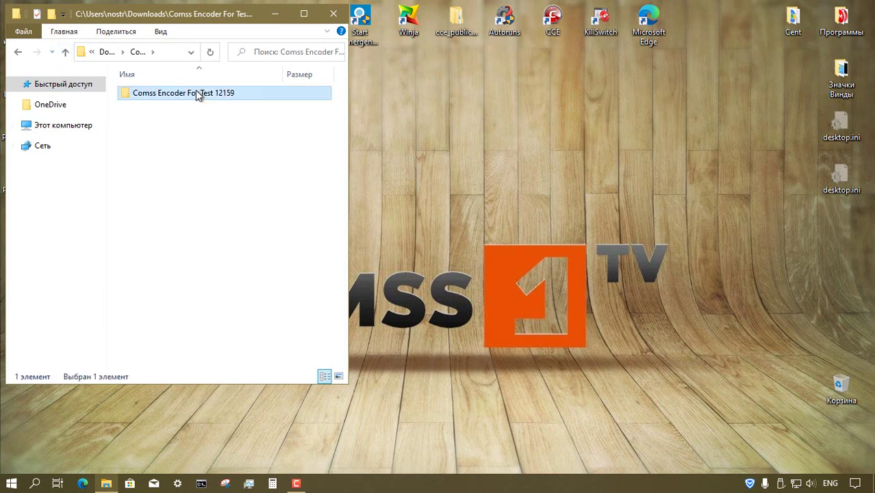
{"action": "double_click", "coordinate": [187, 92]}
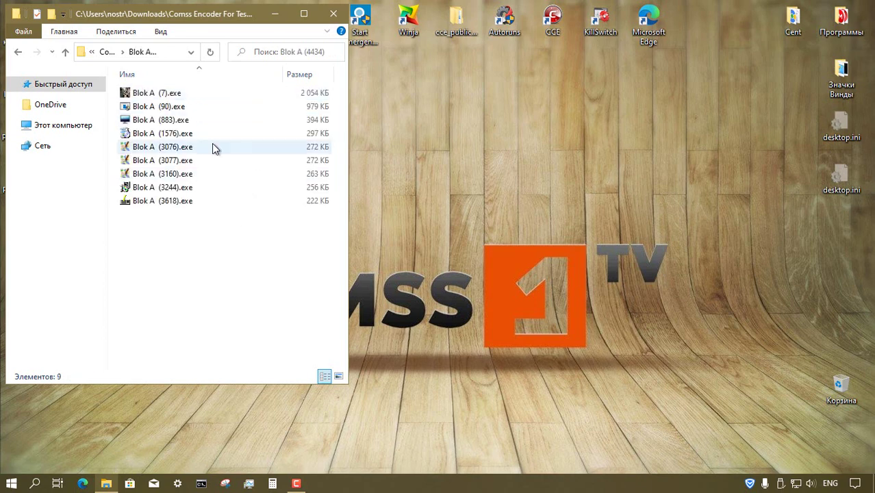
{"action": "left_click", "coordinate": [65, 53]}
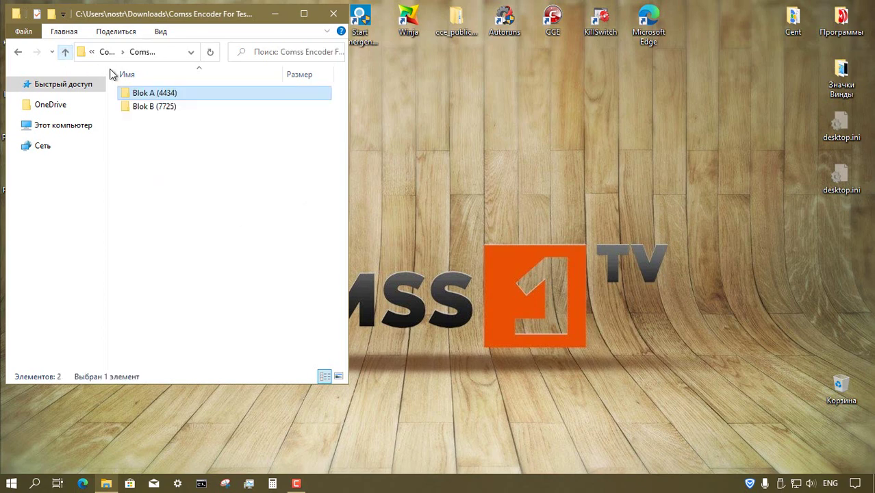
{"action": "left_click", "coordinate": [170, 114]}
{"action": "double_click", "coordinate": [170, 110]}
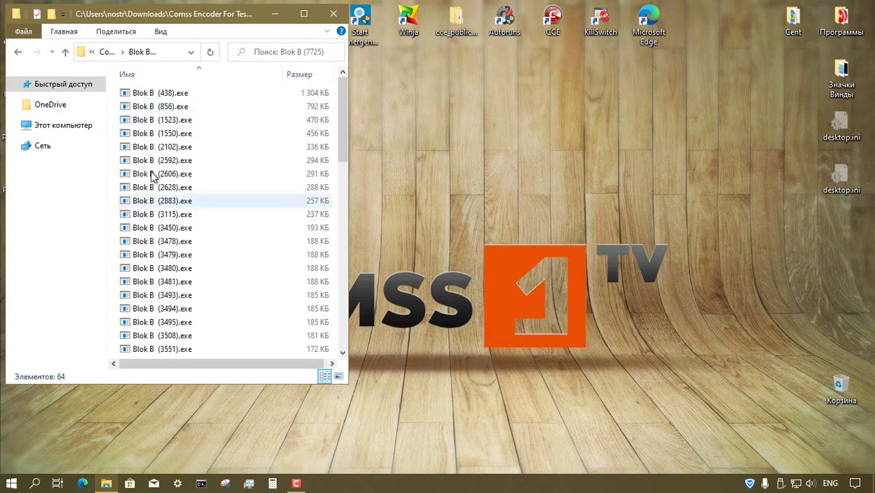
Go into the All 06_2020 - 10012 Test virus folder and check its Backdoor and Bat subfolders for remaining files
{"action": "double_click", "coordinate": [65, 53]}
{"action": "double_click", "coordinate": [189, 137]}
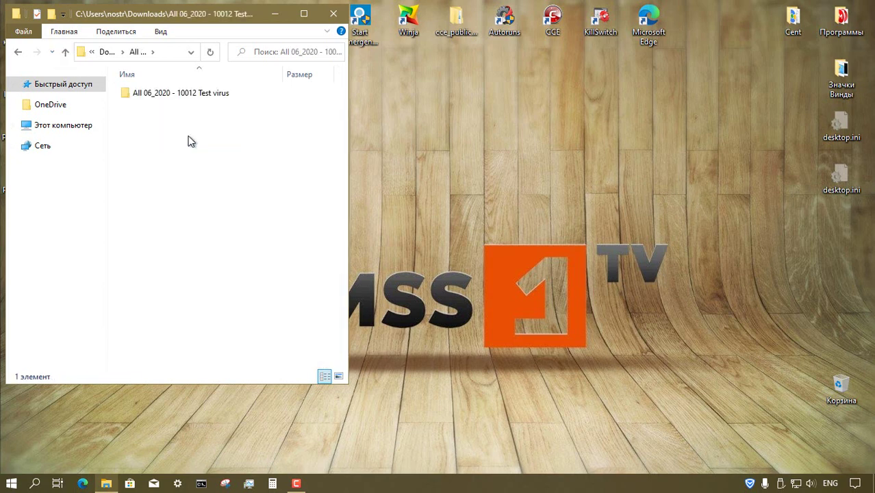
{"action": "double_click", "coordinate": [185, 92]}
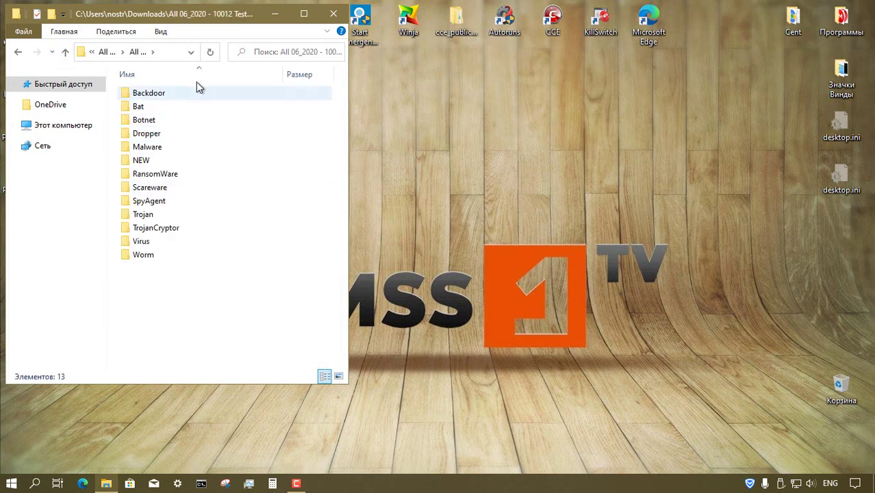
{"action": "double_click", "coordinate": [188, 98]}
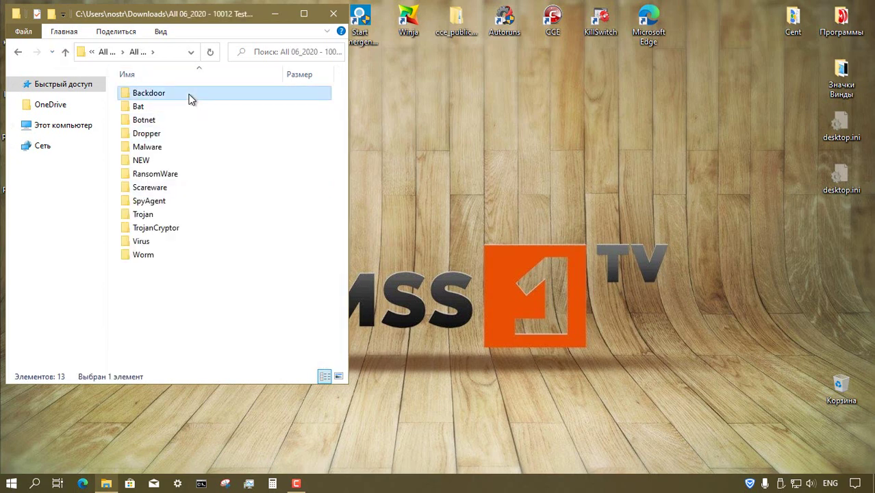
{"action": "left_click", "coordinate": [65, 52]}
{"action": "double_click", "coordinate": [147, 108]}
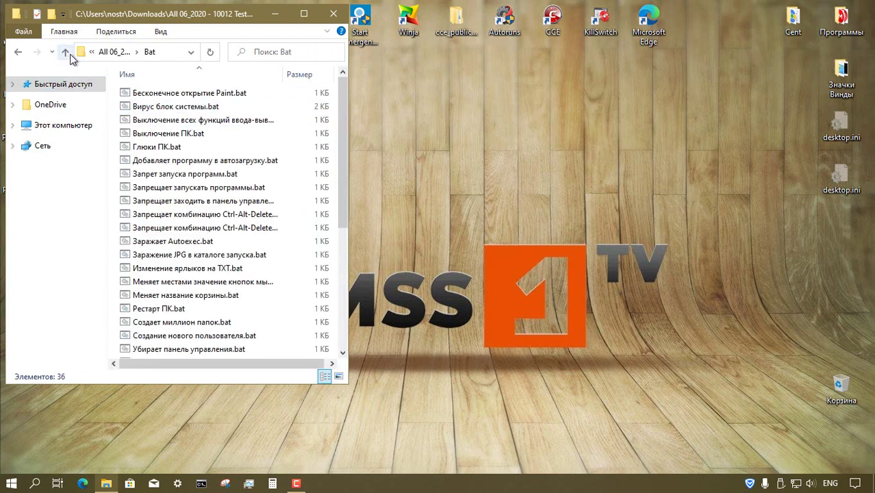
Check the Botnet, Dropper and Malware subfolders for remaining files
{"action": "left_click", "coordinate": [65, 52]}
{"action": "double_click", "coordinate": [149, 120]}
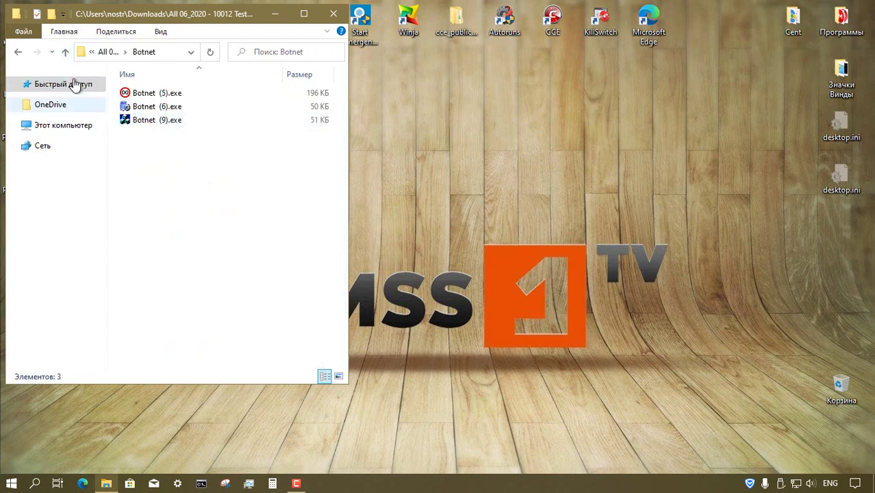
{"action": "left_click", "coordinate": [65, 52]}
{"action": "double_click", "coordinate": [163, 135]}
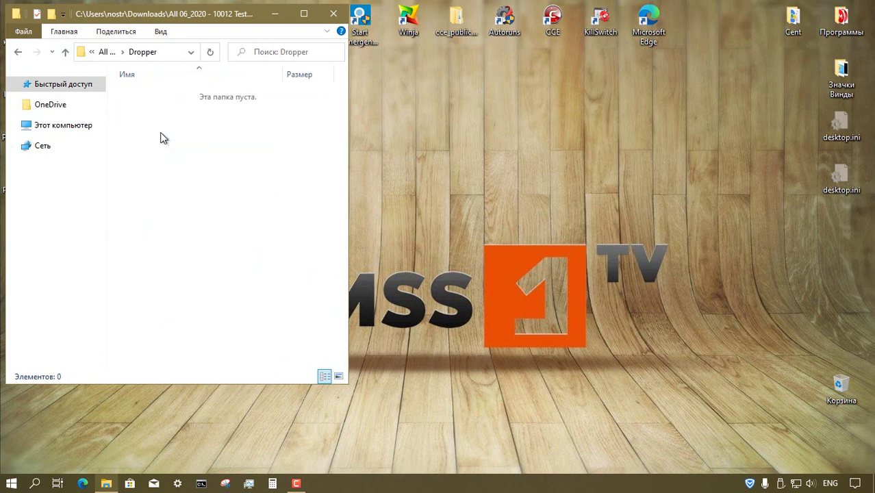
{"action": "left_click", "coordinate": [65, 52]}
{"action": "double_click", "coordinate": [165, 148]}
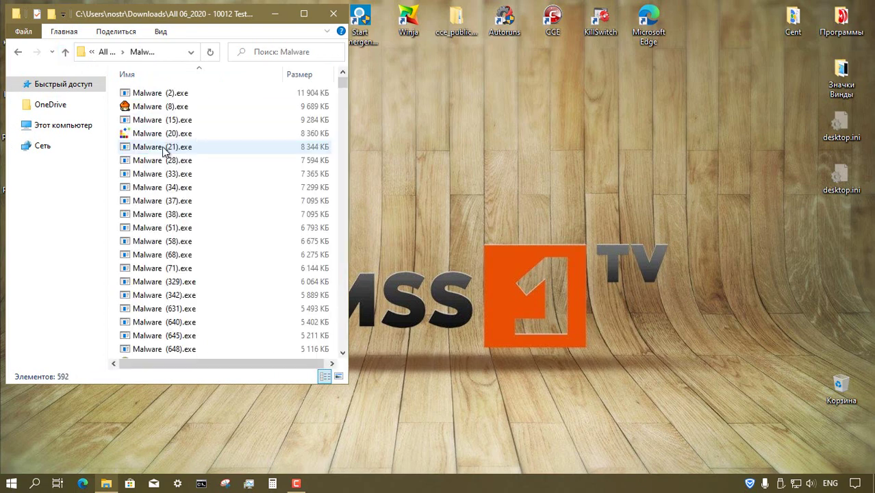
Check the NEW, Scareware and SpyAgent subfolders for remaining files
{"action": "left_click", "coordinate": [65, 52]}
{"action": "double_click", "coordinate": [220, 165]}
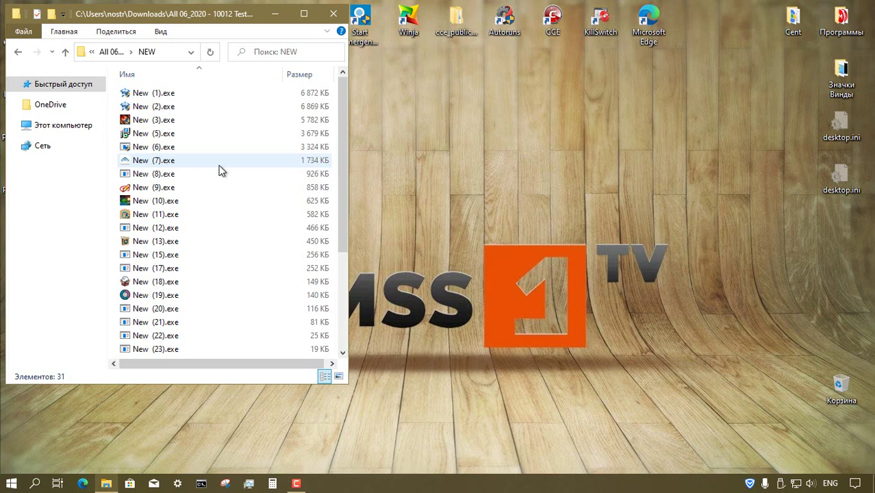
{"action": "left_click", "coordinate": [63, 53]}
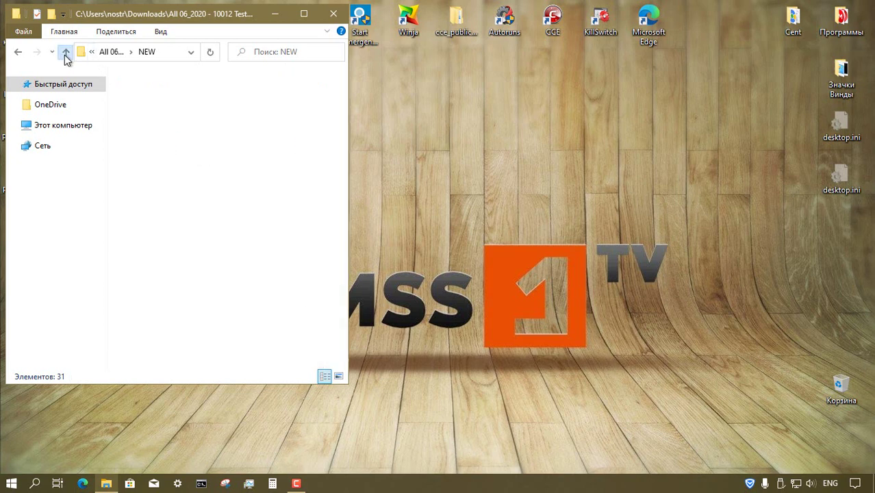
{"action": "left_click", "coordinate": [63, 54]}
{"action": "double_click", "coordinate": [174, 187]}
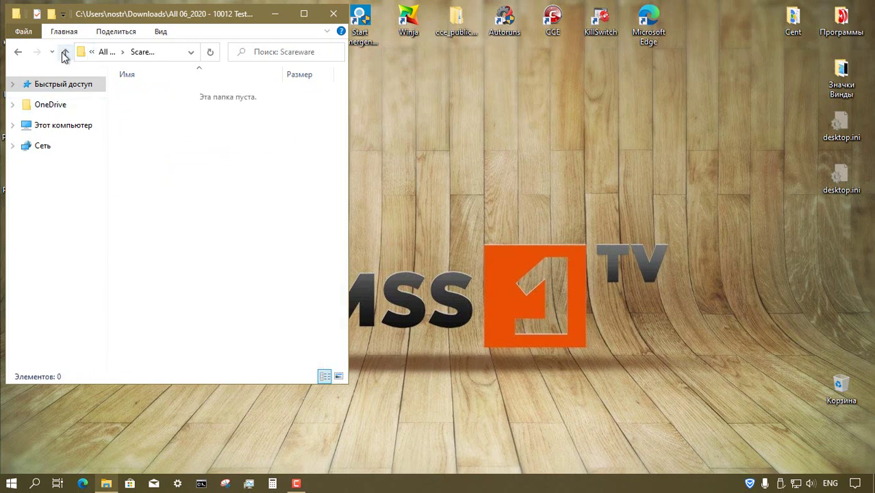
{"action": "left_click", "coordinate": [63, 54]}
{"action": "double_click", "coordinate": [171, 203]}
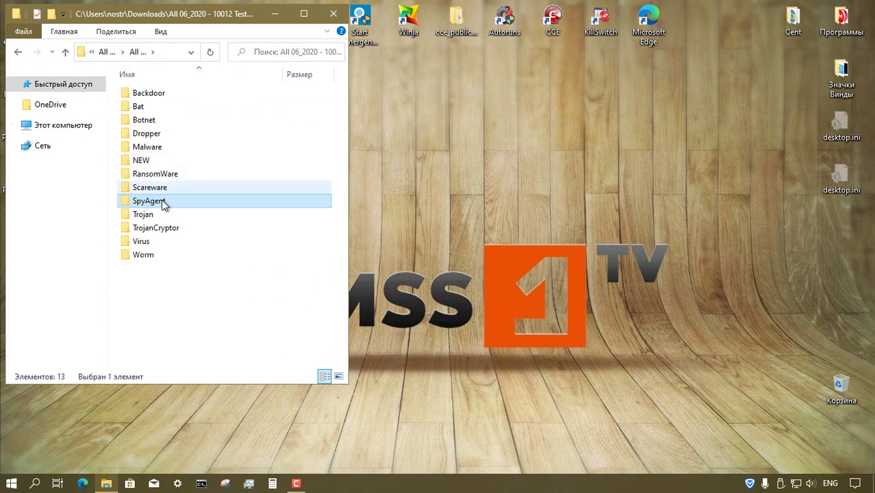
Check the Trojan, TrojanCryptor and Virus subfolders for remaining files
{"action": "double_click", "coordinate": [146, 215]}
{"action": "left_click", "coordinate": [65, 53]}
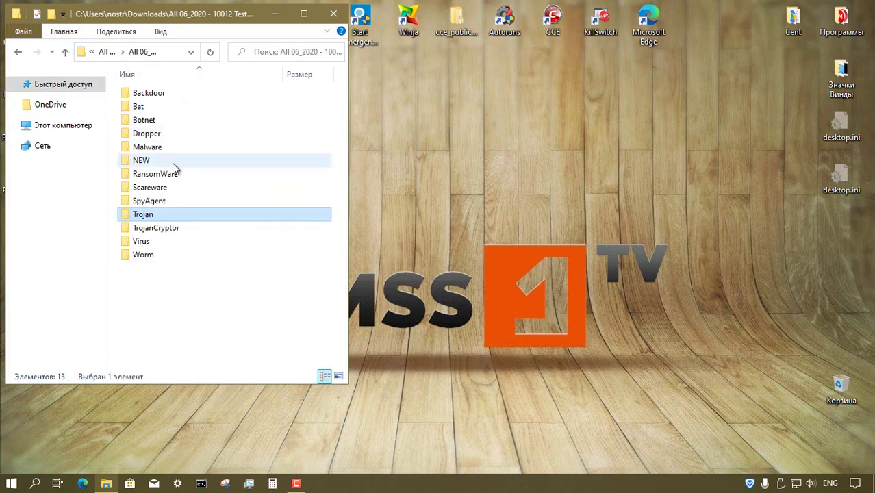
{"action": "double_click", "coordinate": [156, 229]}
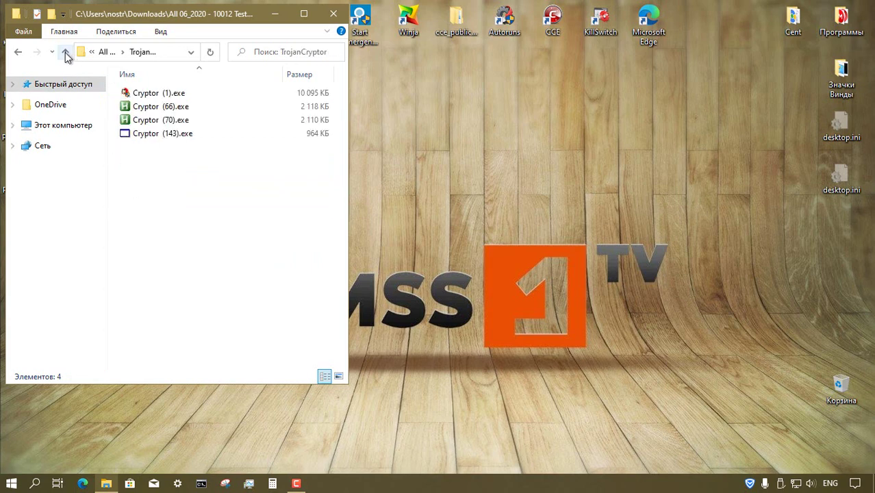
{"action": "double_click", "coordinate": [144, 241]}
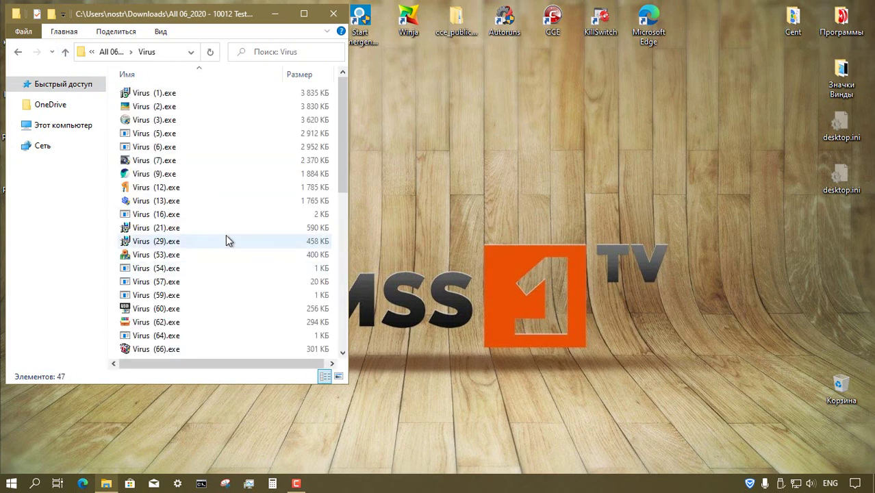
Look through the whole list of files left in the Worm subfolder, and return to Downloads
{"action": "left_click", "coordinate": [65, 53]}
{"action": "double_click", "coordinate": [157, 268]}
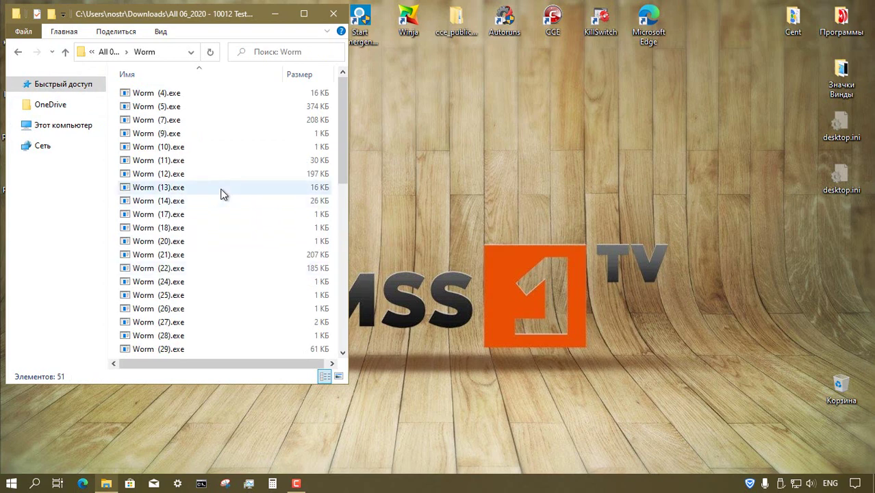
{"action": "scroll", "coordinate": [215, 193], "scroll_direction": "down", "scroll_amount": 8}
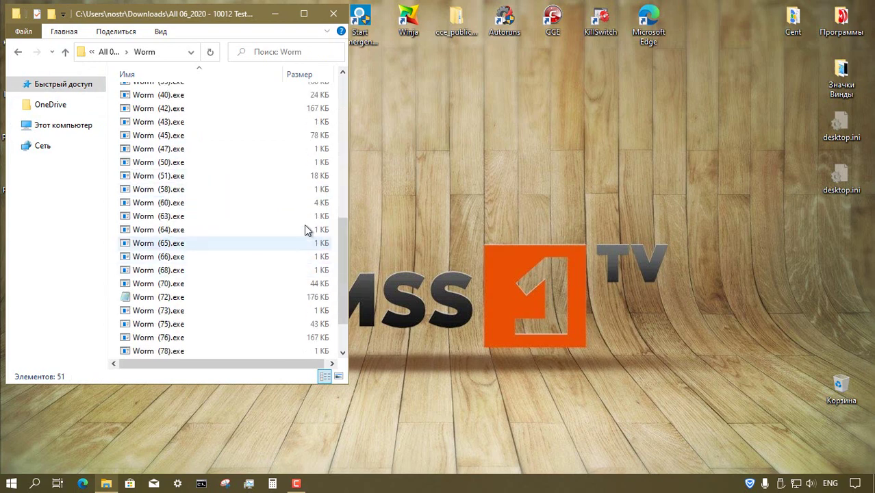
{"action": "scroll", "coordinate": [274, 271], "scroll_direction": "down", "scroll_amount": 2}
{"action": "scroll", "coordinate": [274, 272], "scroll_direction": "up", "scroll_amount": 12}
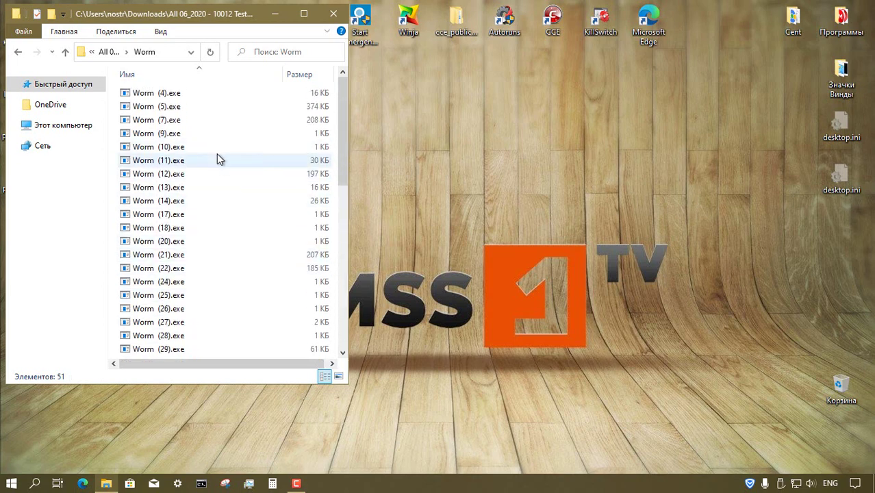
{"action": "left_click", "coordinate": [66, 53]}
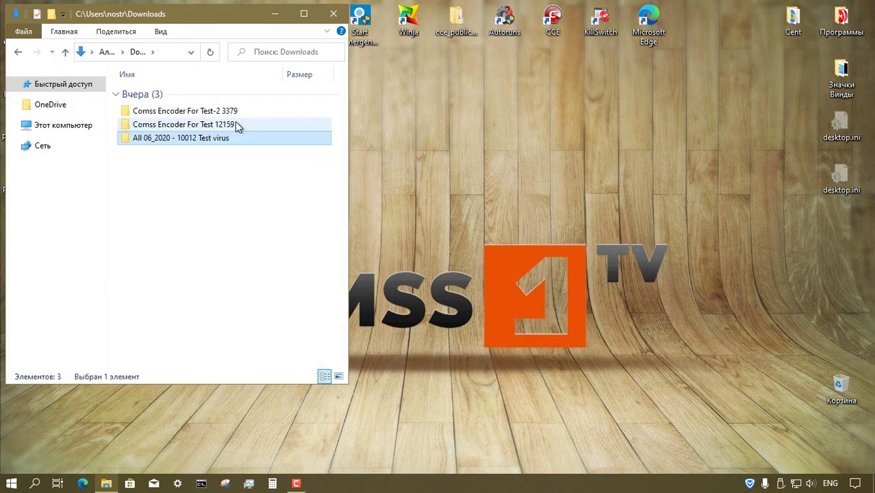
Run Blok B (392).exe as administrator from the Blok B 2193 folder of Comss Encoder For Test-2 3379, and dismiss its message
{"action": "double_click", "coordinate": [223, 112]}
{"action": "double_click", "coordinate": [212, 93]}
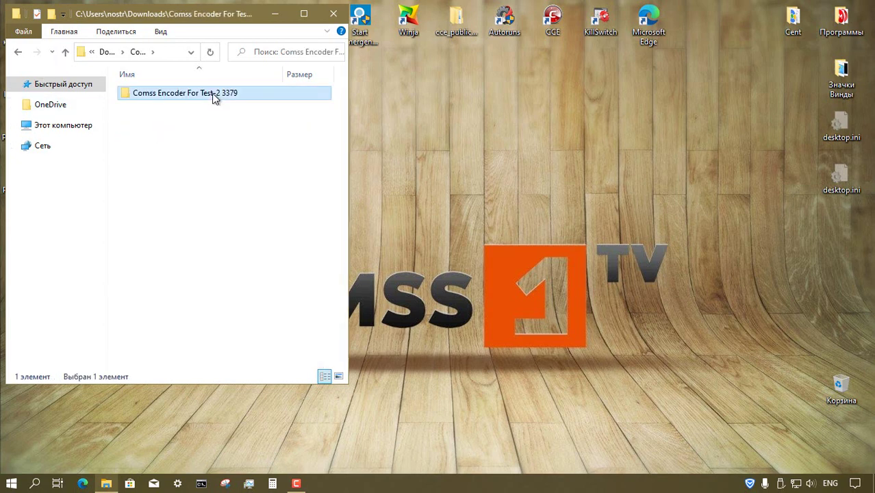
{"action": "double_click", "coordinate": [194, 105]}
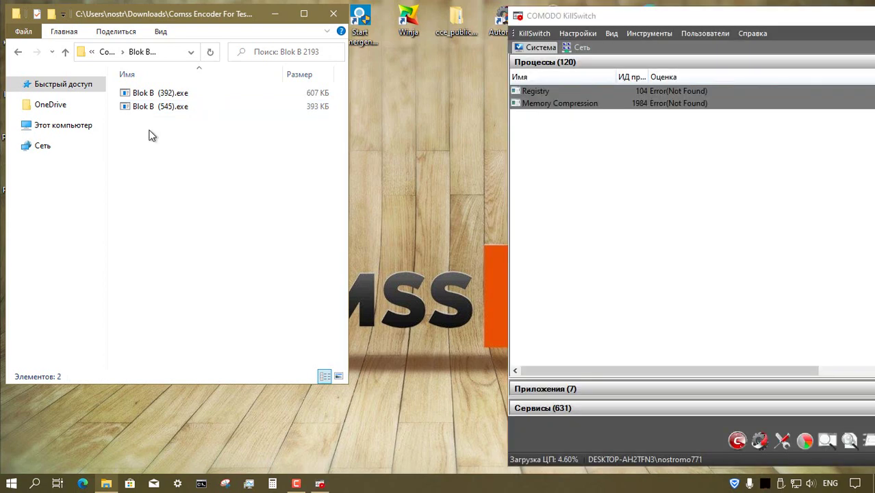
{"action": "left_click", "coordinate": [163, 94]}
{"action": "right_click", "coordinate": [163, 95]}
{"action": "left_click", "coordinate": [198, 122]}
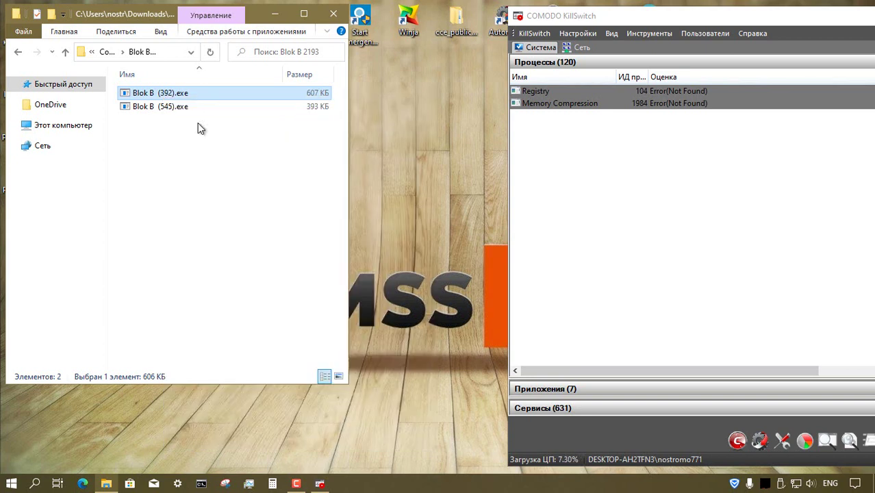
{"action": "left_click", "coordinate": [584, 250]}
Run Blok B (545).exe as administrator and dismiss its message
{"action": "left_click", "coordinate": [172, 107]}
{"action": "right_click", "coordinate": [173, 109]}
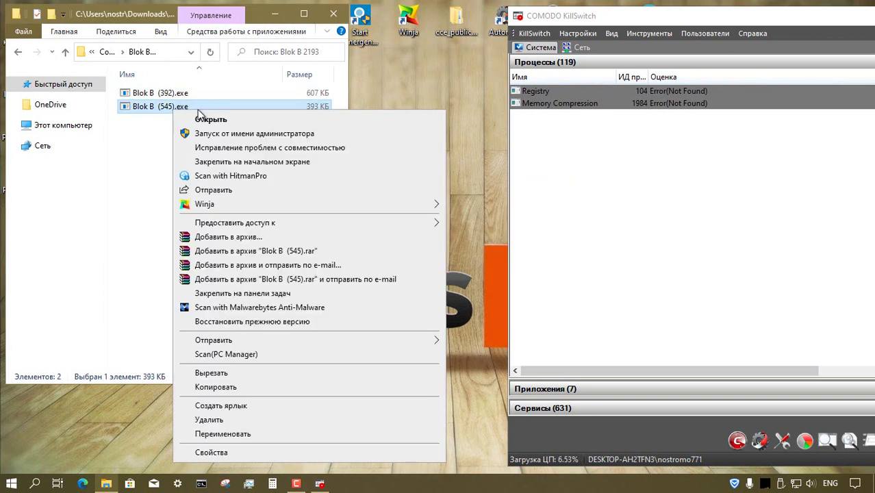
{"action": "left_click", "coordinate": [204, 134]}
{"action": "left_click", "coordinate": [586, 264]}
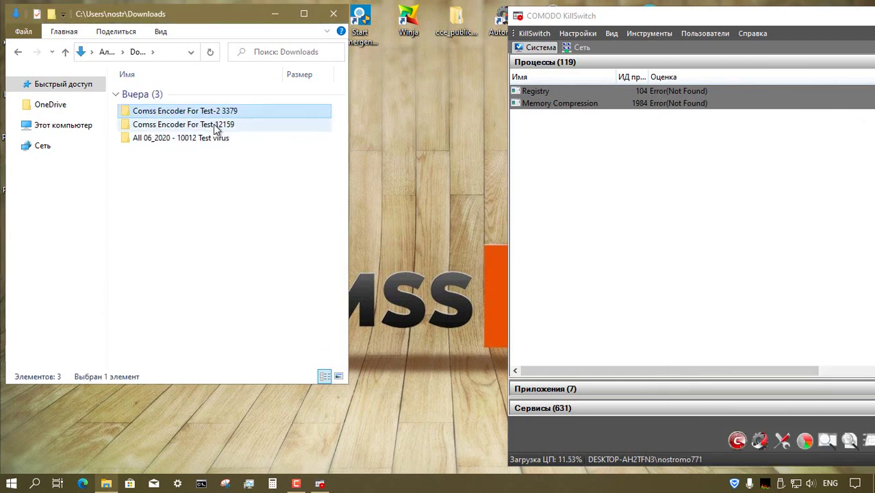
Run Blok A (7).exe as administrator from the Blok A (4434) folder of Comss Encoder For Test 12159, and close the resulting messages
{"action": "double_click", "coordinate": [215, 126]}
{"action": "double_click", "coordinate": [194, 94]}
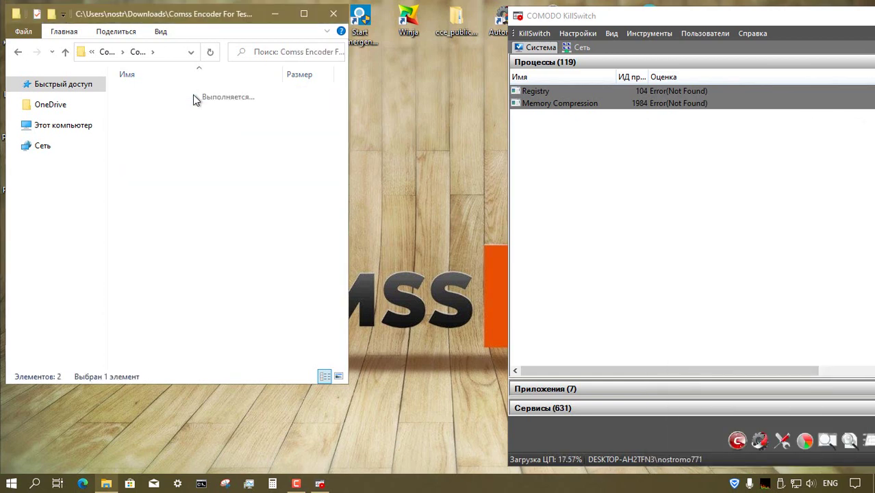
{"action": "double_click", "coordinate": [194, 95]}
{"action": "left_click", "coordinate": [171, 96]}
{"action": "right_click", "coordinate": [171, 98]}
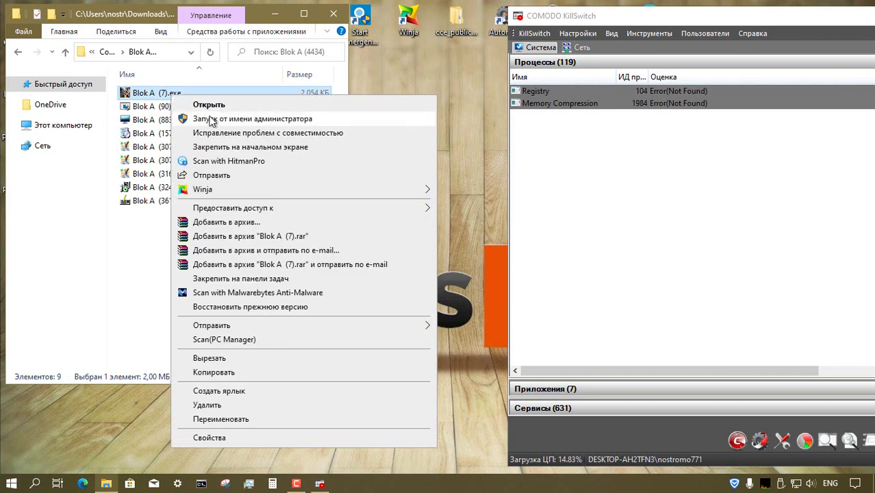
{"action": "left_click", "coordinate": [298, 115]}
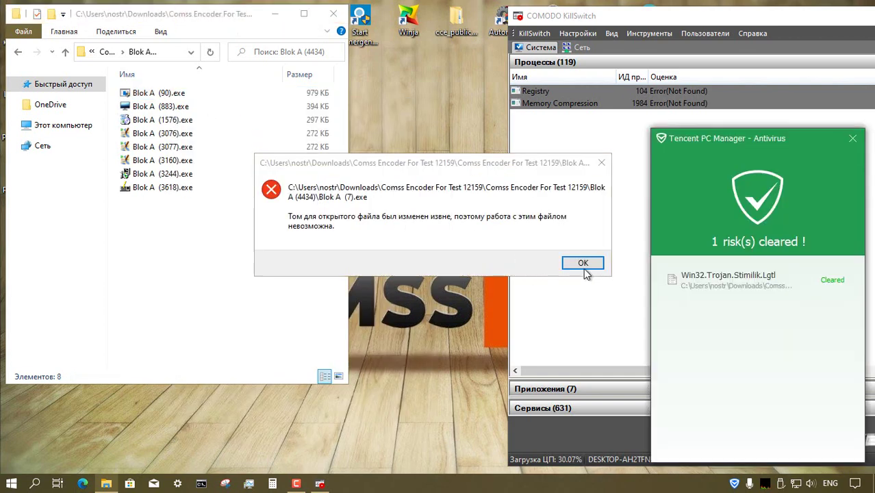
{"action": "left_click", "coordinate": [583, 263]}
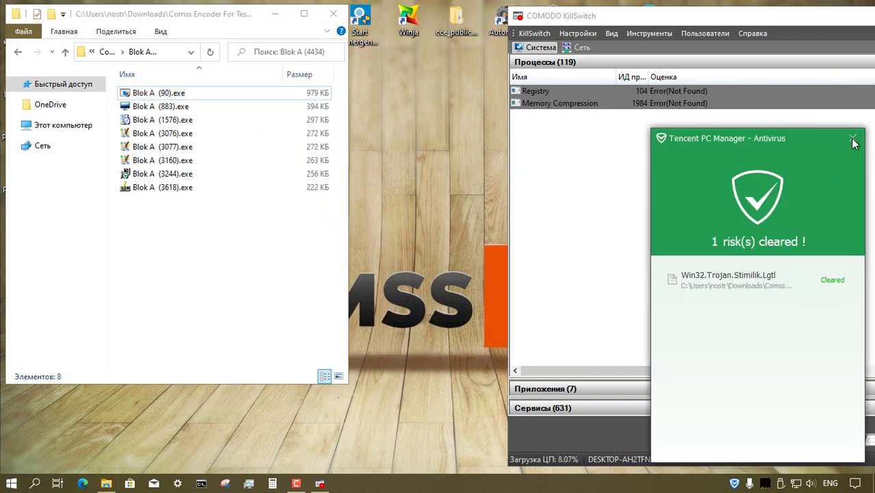
{"action": "left_click", "coordinate": [853, 142]}
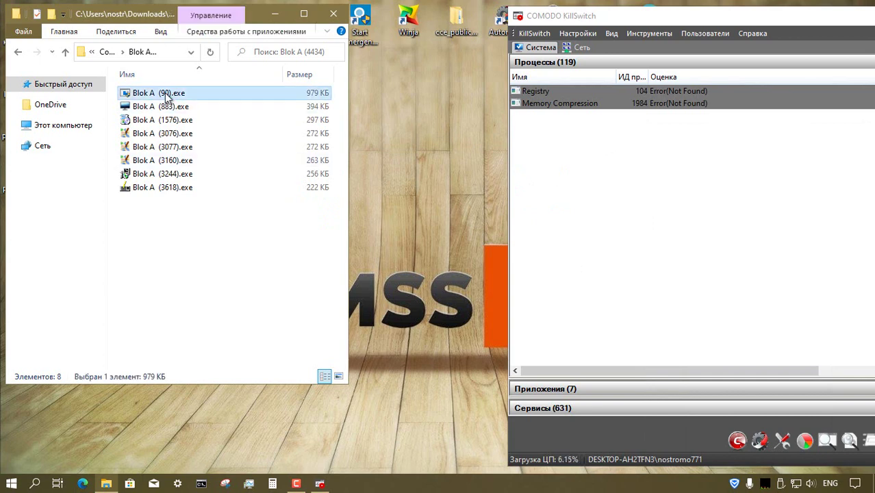
Run Blok A (90).exe as administrator and dismiss its install message
{"action": "right_click", "coordinate": [165, 92]}
{"action": "left_click", "coordinate": [203, 119]}
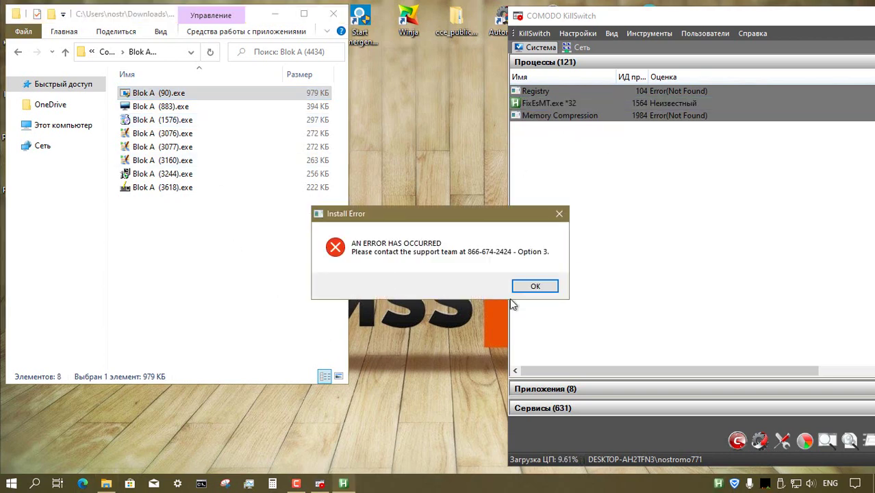
{"action": "left_click", "coordinate": [535, 287]}
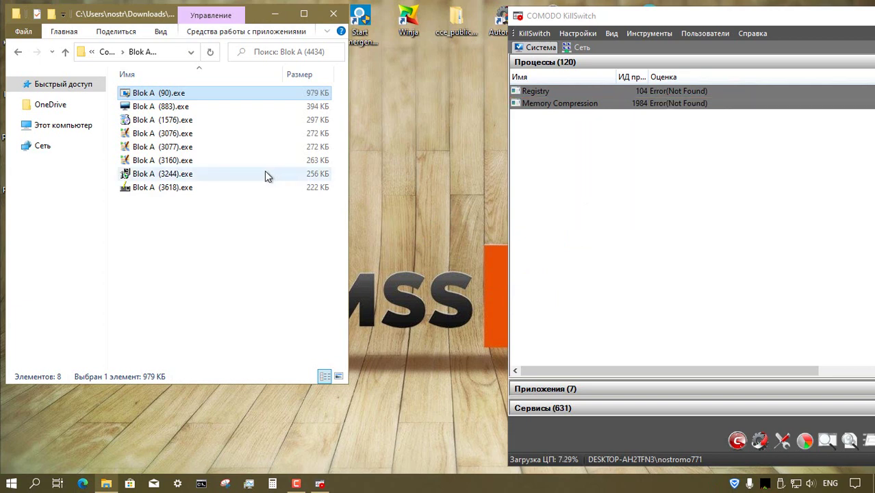
Run Blok A (883).exe as administrator and close the resulting message and antivirus notification
{"action": "left_click", "coordinate": [180, 108]}
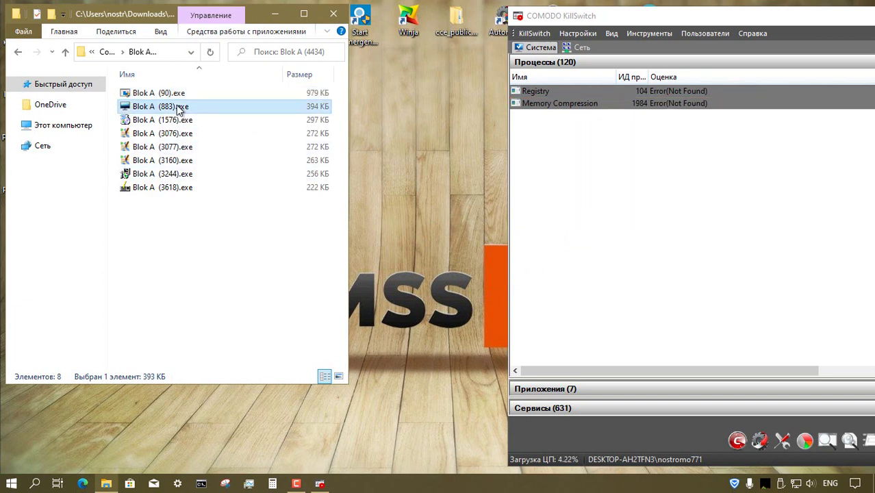
{"action": "right_click", "coordinate": [179, 108]}
{"action": "left_click", "coordinate": [219, 135]}
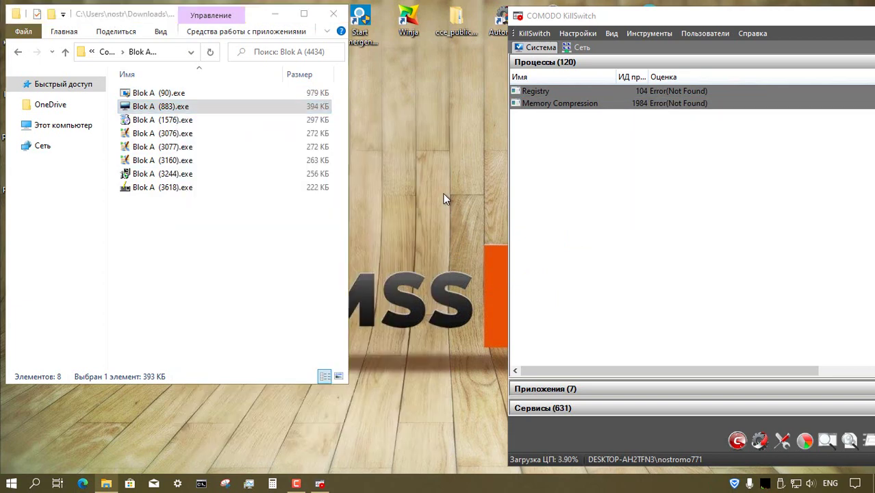
{"action": "left_click", "coordinate": [583, 262]}
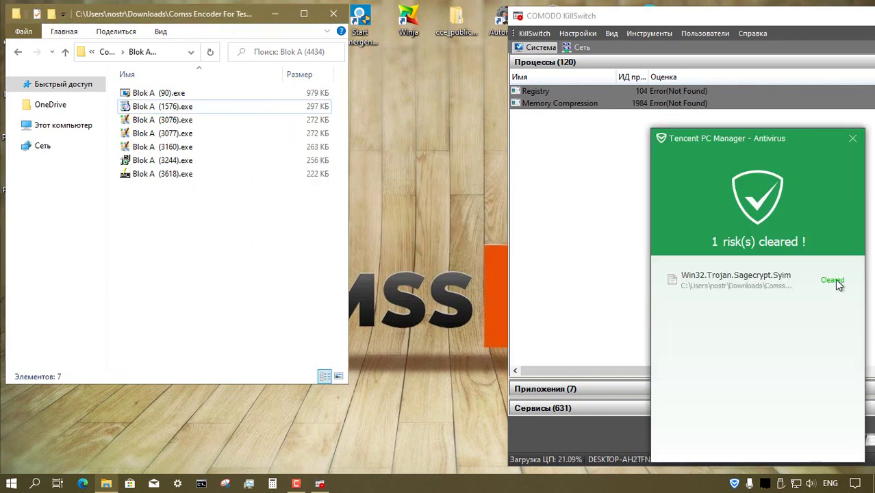
{"action": "left_click", "coordinate": [852, 139]}
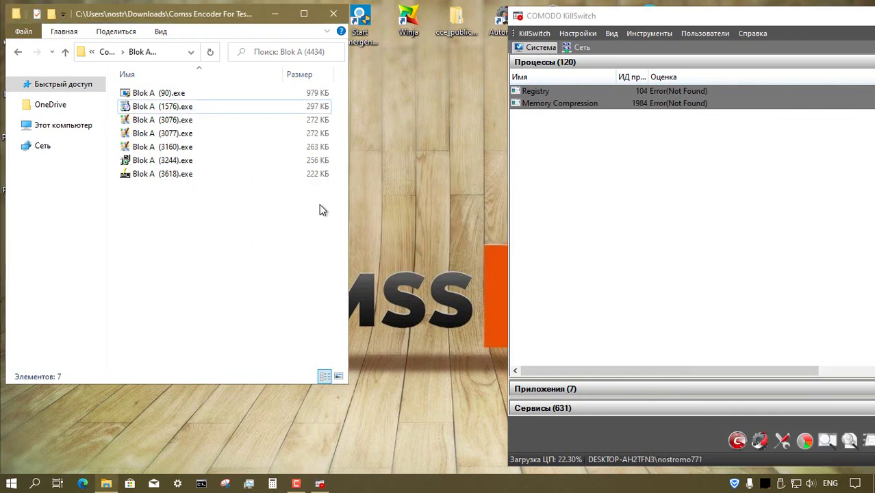
Run Blok A (1576).exe and Blok A (3076).exe as administrator, closing each error message and antivirus notification
{"action": "right_click", "coordinate": [178, 106]}
{"action": "left_click", "coordinate": [206, 115]}
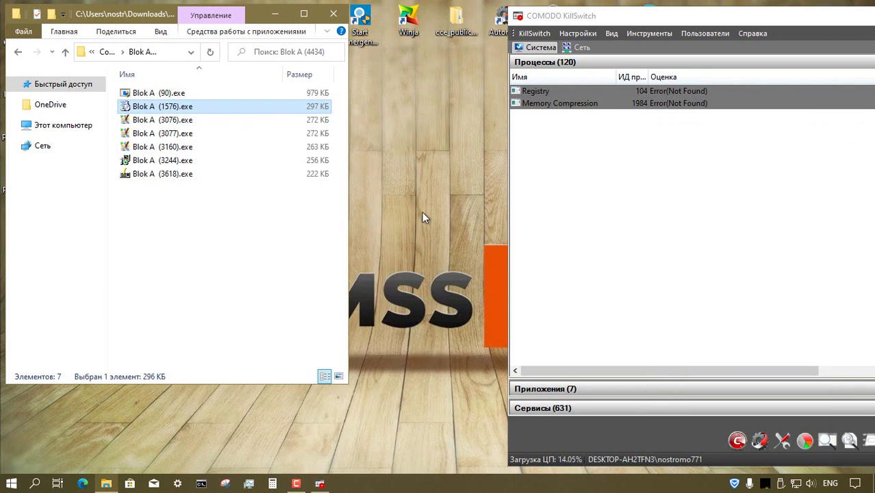
{"action": "left_click", "coordinate": [583, 263]}
{"action": "left_click", "coordinate": [854, 145]}
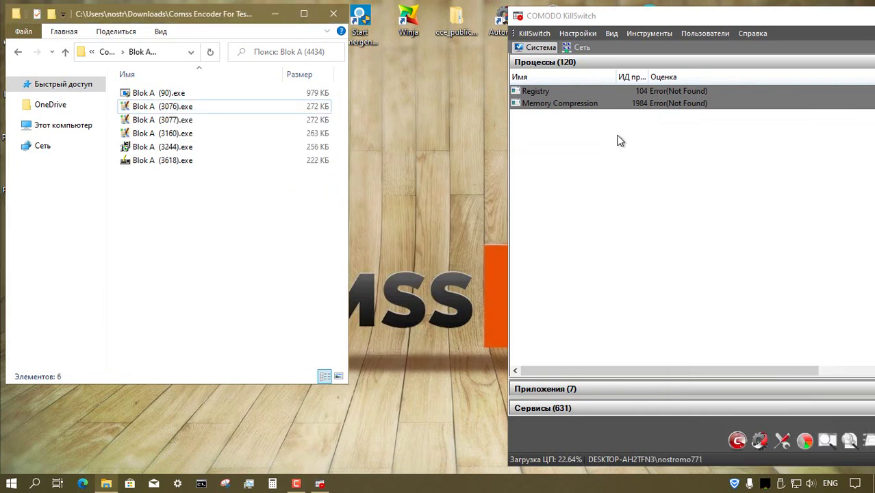
{"action": "right_click", "coordinate": [183, 107]}
{"action": "left_click", "coordinate": [215, 118]}
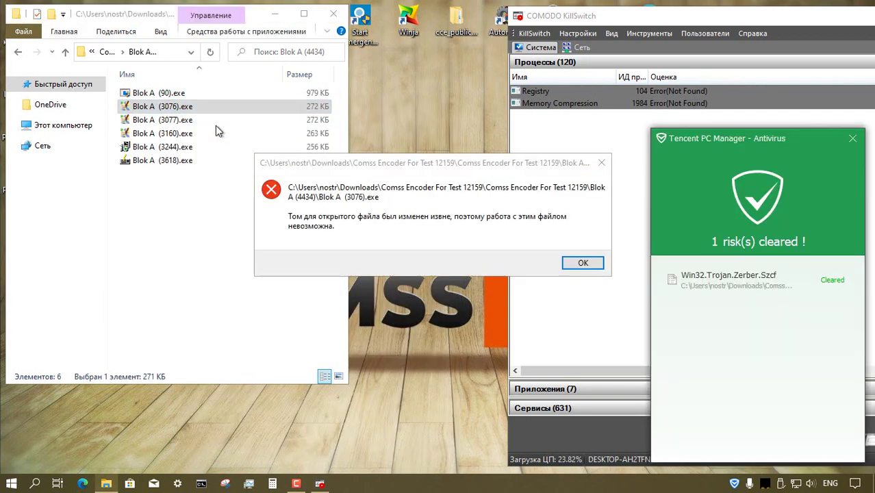
{"action": "left_click", "coordinate": [582, 263]}
{"action": "left_click", "coordinate": [853, 138]}
Run Blok A (3077).exe and Blok A (3160).exe as administrator, closing each error message and antivirus notification
{"action": "right_click", "coordinate": [192, 107]}
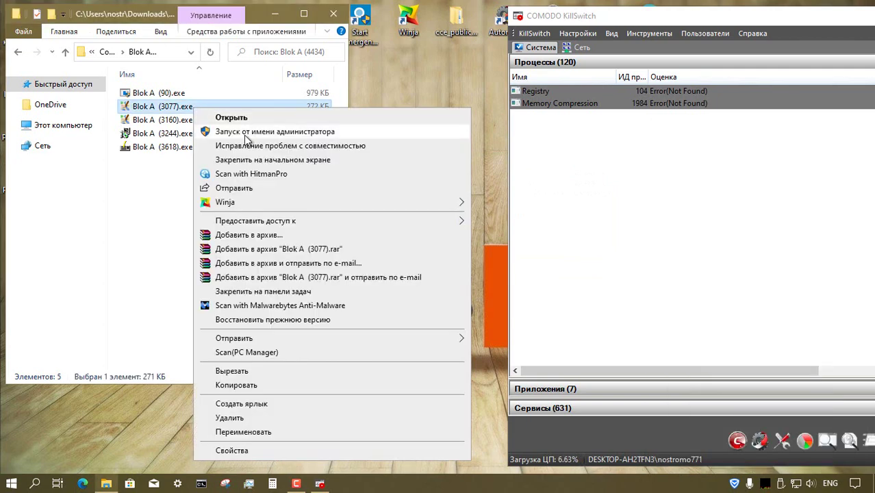
{"action": "left_click", "coordinate": [226, 104]}
{"action": "left_click", "coordinate": [583, 263]}
{"action": "left_click", "coordinate": [853, 139]}
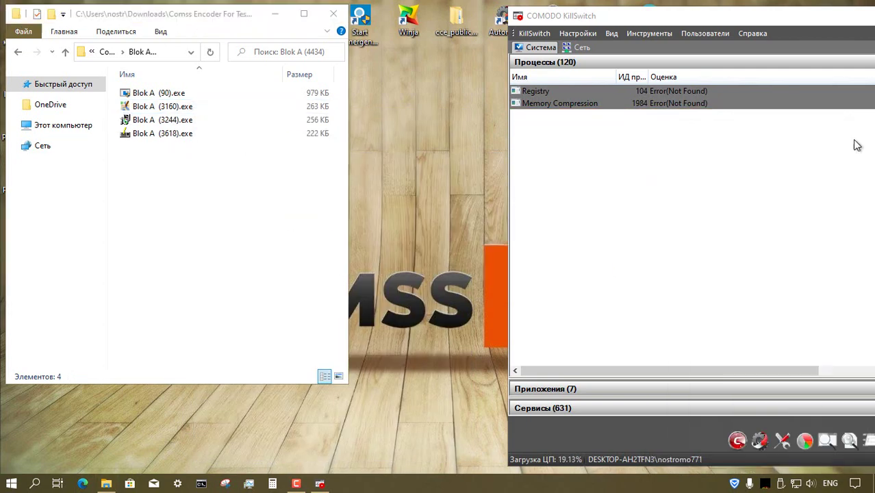
{"action": "right_click", "coordinate": [202, 102]}
{"action": "left_click", "coordinate": [243, 117]}
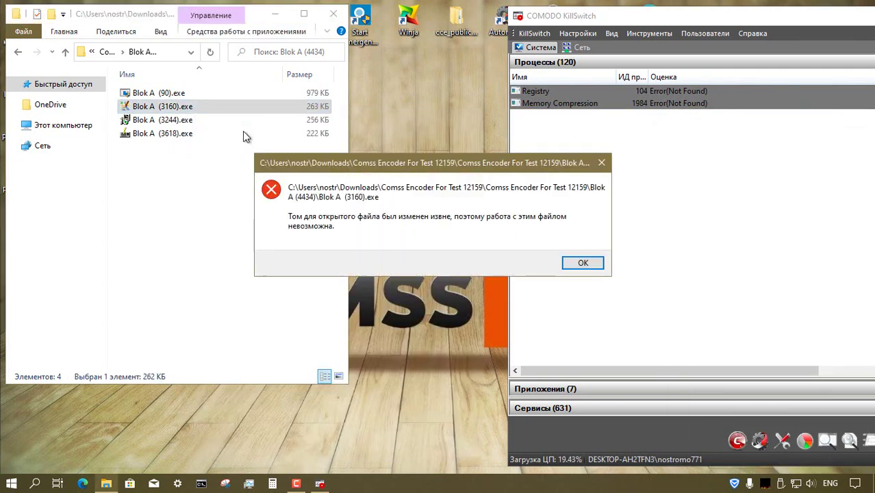
{"action": "left_click", "coordinate": [583, 263]}
{"action": "left_click", "coordinate": [853, 139]}
Run Blok A (3244).exe and Blok A (3618).exe as administrator and dismiss the resulting messages
{"action": "right_click", "coordinate": [202, 107]}
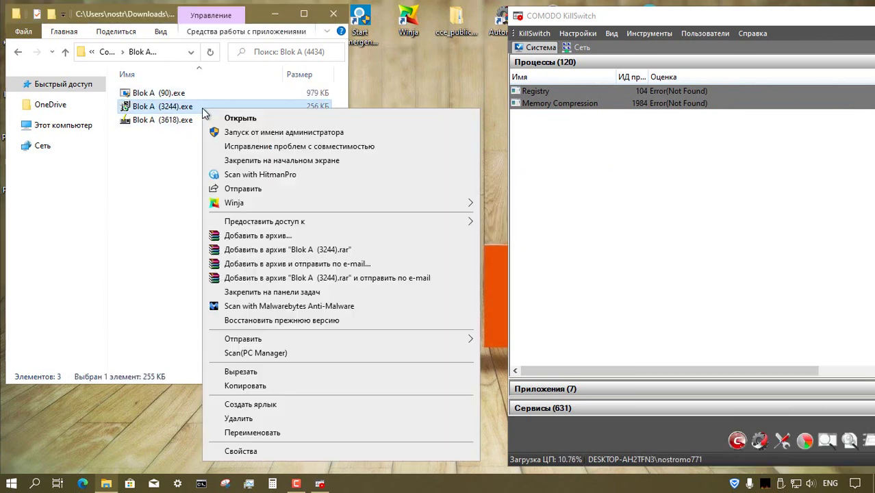
{"action": "left_click", "coordinate": [233, 132]}
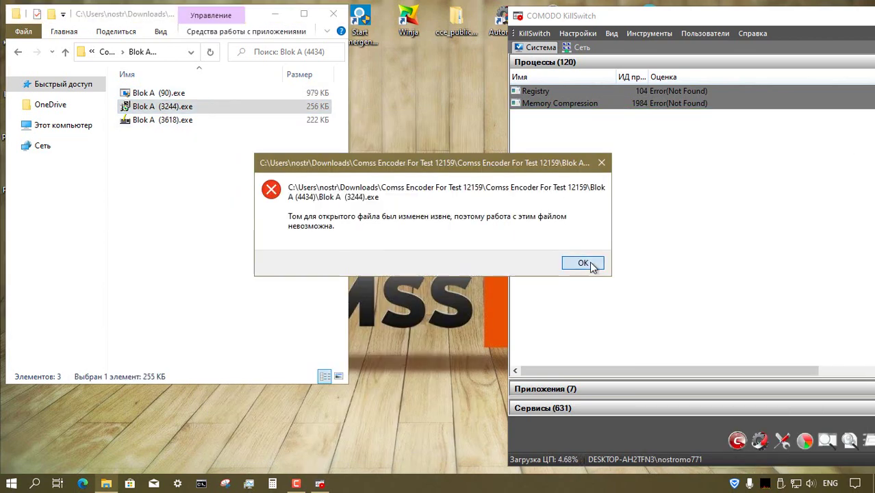
{"action": "left_click", "coordinate": [583, 263]}
{"action": "right_click", "coordinate": [191, 120]}
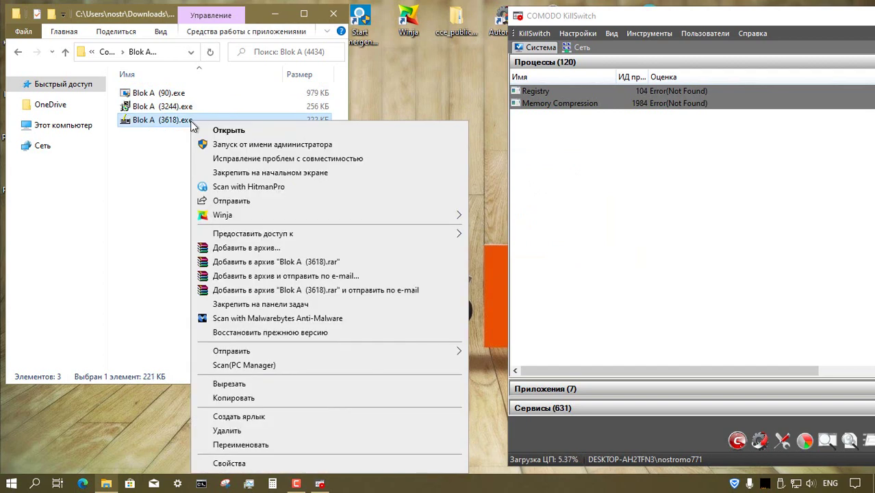
{"action": "left_click", "coordinate": [230, 146]}
{"action": "left_click", "coordinate": [583, 263]}
{"action": "left_click", "coordinate": [853, 139]}
Switch to the Blok B (7725) folder, run Blok B (438).exe as administrator and close its message
{"action": "key", "text": "BackSpace"}
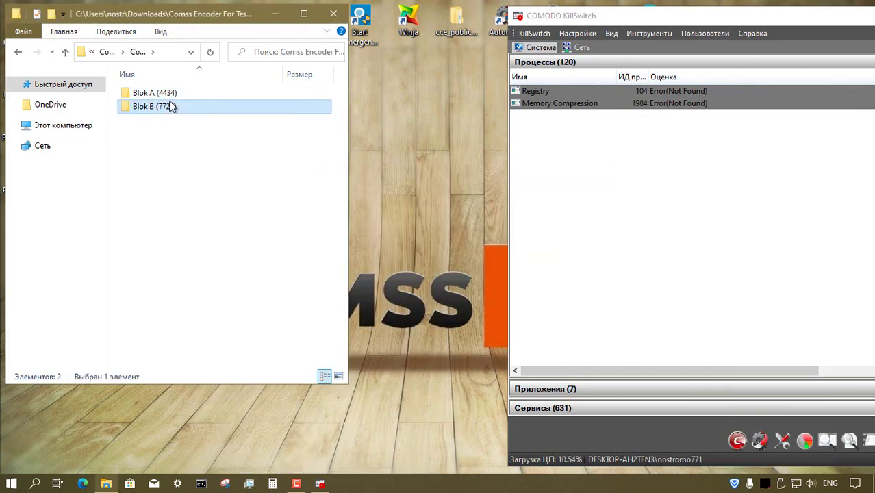
{"action": "double_click", "coordinate": [171, 107]}
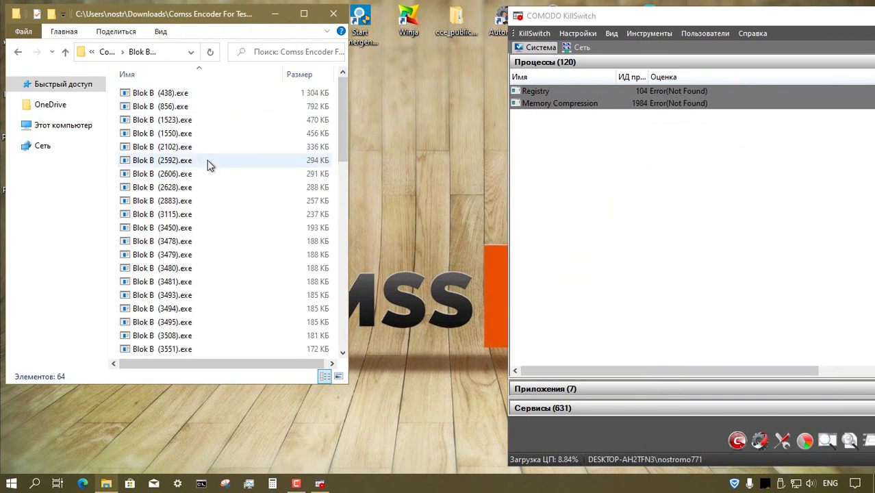
{"action": "left_click", "coordinate": [205, 94]}
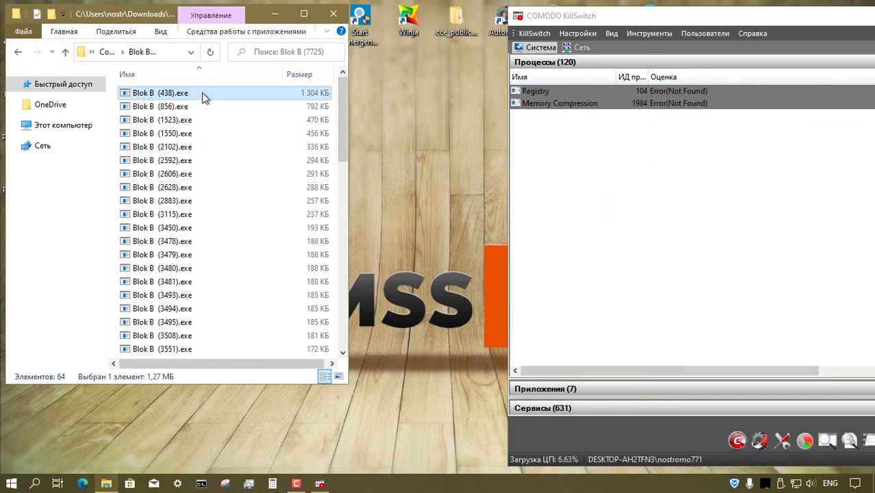
{"action": "right_click", "coordinate": [202, 94]}
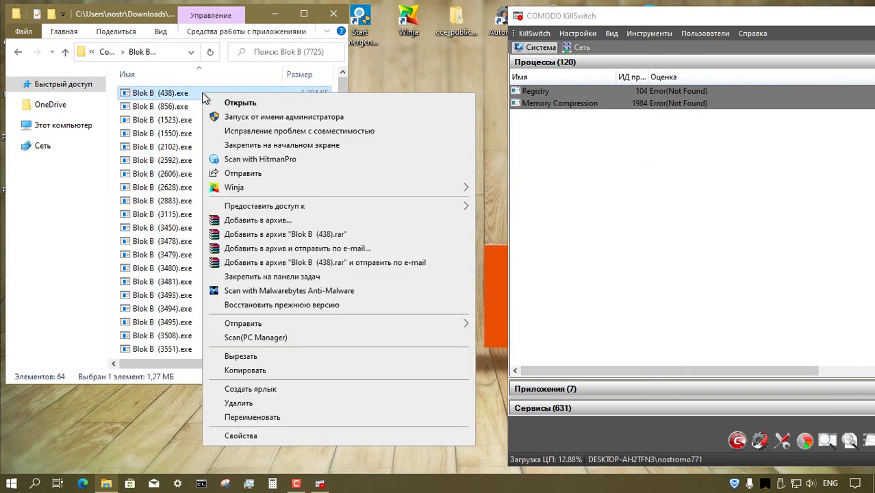
{"action": "left_click", "coordinate": [244, 116]}
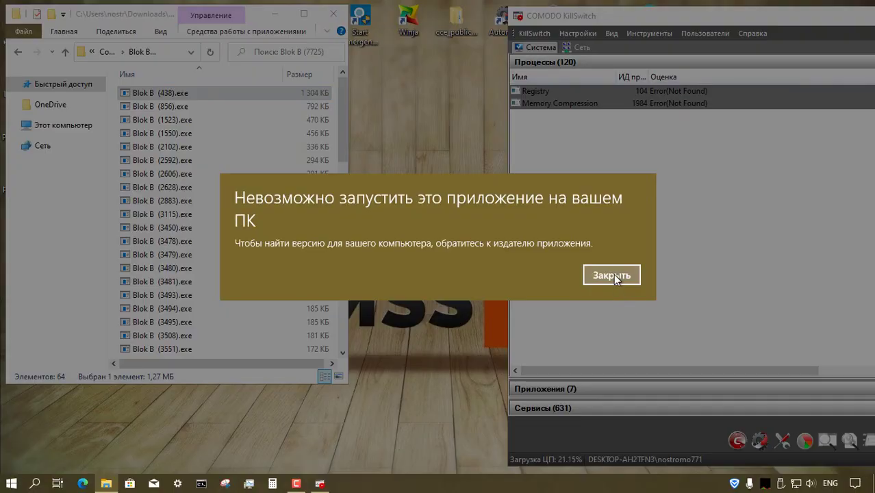
{"action": "left_click", "coordinate": [613, 274]}
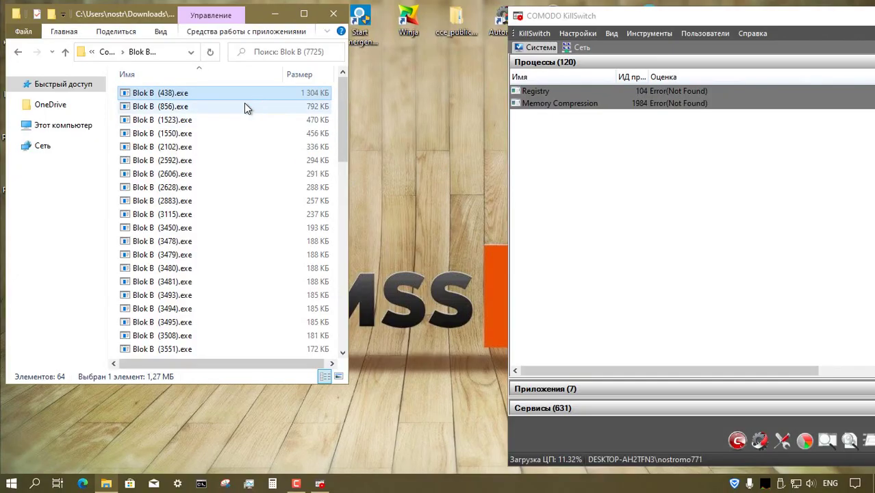
Run Blok B (856).exe and Blok B (1523).exe as administrator and close the resulting messages
{"action": "right_click", "coordinate": [192, 112]}
{"action": "left_click", "coordinate": [220, 130]}
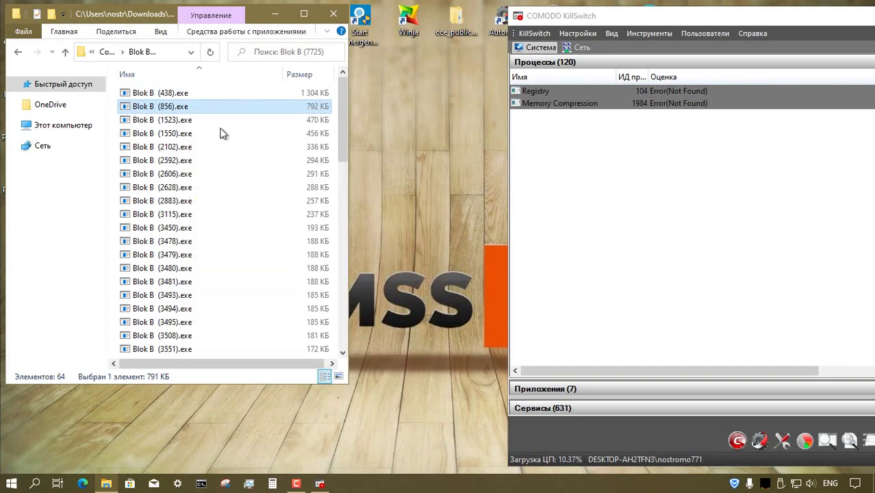
{"action": "left_click", "coordinate": [575, 260]}
{"action": "left_click", "coordinate": [853, 139]}
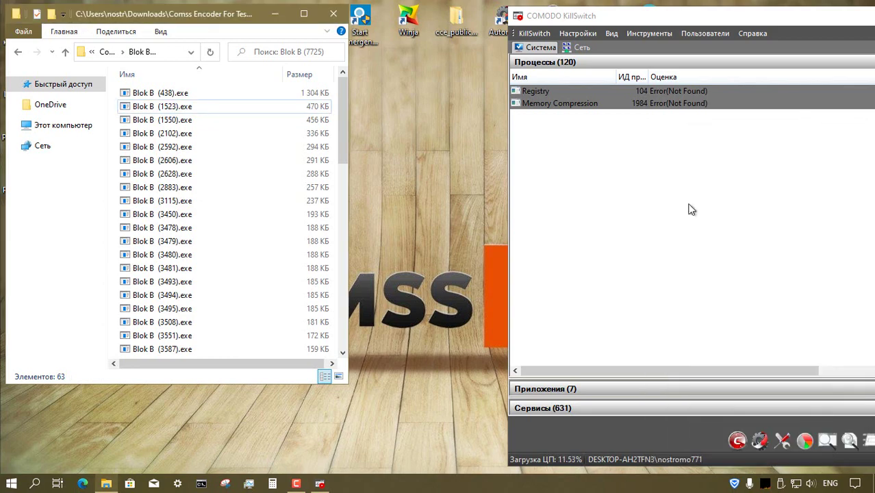
{"action": "right_click", "coordinate": [188, 106]}
{"action": "left_click", "coordinate": [221, 129]}
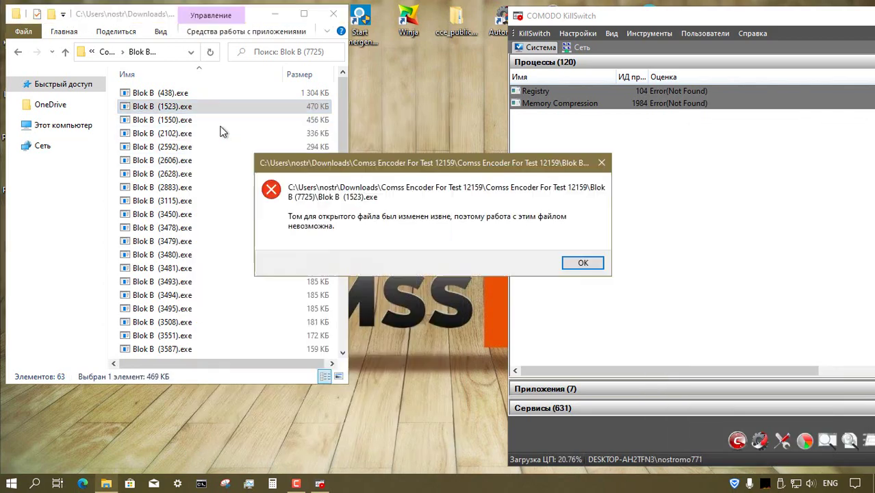
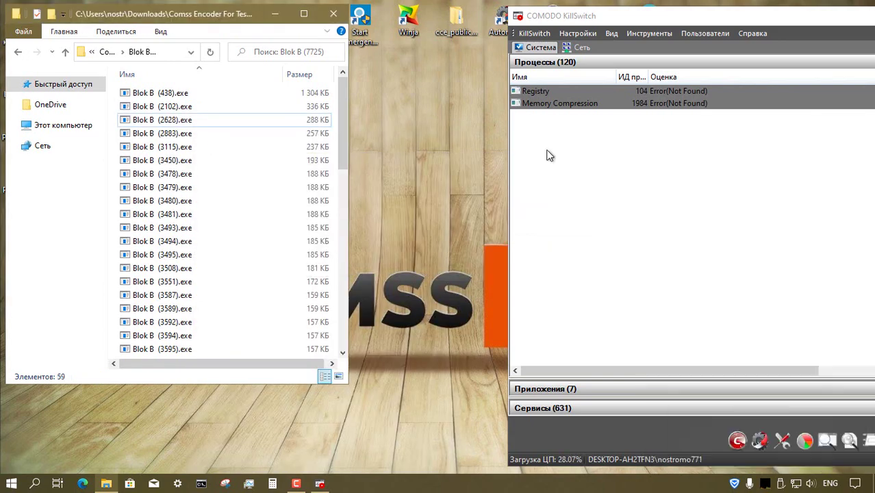
{"action": "left_click", "coordinate": [567, 261]}
Run the Blok B samples from Blok B (3115).exe through Blok B (3478).exe, dismissing the resulting messages
{"action": "right_click", "coordinate": [210, 132]}
{"action": "left_click", "coordinate": [239, 144]}
{"action": "left_click", "coordinate": [583, 263]}
{"action": "left_click", "coordinate": [853, 139]}
{"action": "right_click", "coordinate": [208, 134]}
{"action": "left_click", "coordinate": [237, 144]}
{"action": "double_click", "coordinate": [204, 151]}
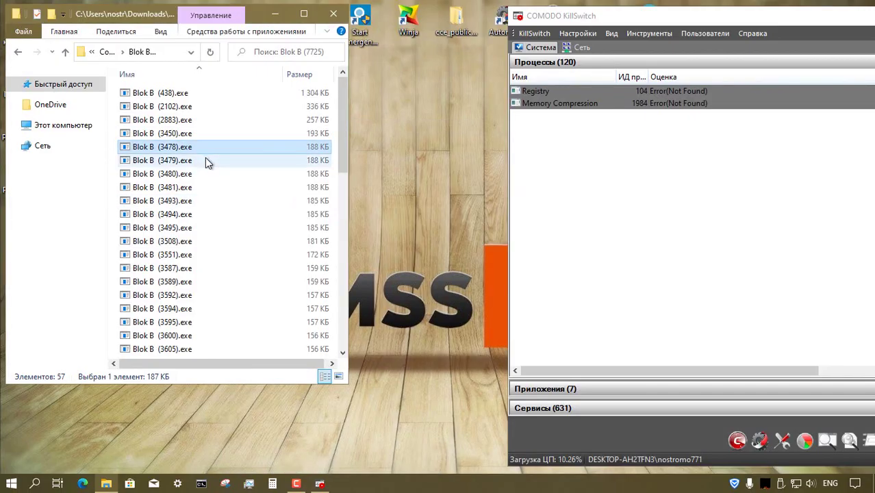
{"action": "key", "text": "Return"}
{"action": "key", "text": "Down"}
{"action": "key", "text": "Down"}
{"action": "key", "text": "Down"}
Run the Blok B samples from Blok B (3493).exe onward to Blok B (3551).exe, closing the resulting messages
{"action": "right_click", "coordinate": [213, 200]}
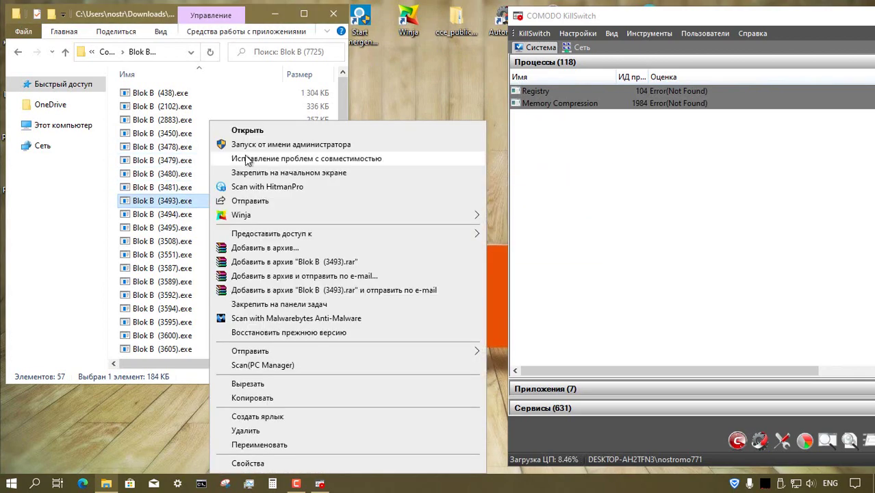
{"action": "left_click", "coordinate": [233, 117]}
{"action": "key", "text": "Return"}
{"action": "double_click", "coordinate": [207, 202]}
{"action": "key", "text": "Return"}
{"action": "double_click", "coordinate": [186, 204]}
{"action": "left_click", "coordinate": [583, 264]}
{"action": "left_click", "coordinate": [219, 201]}
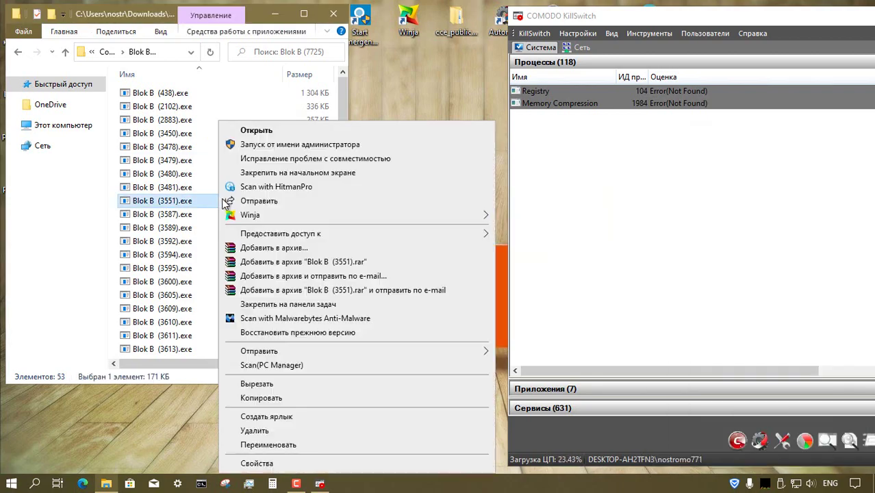
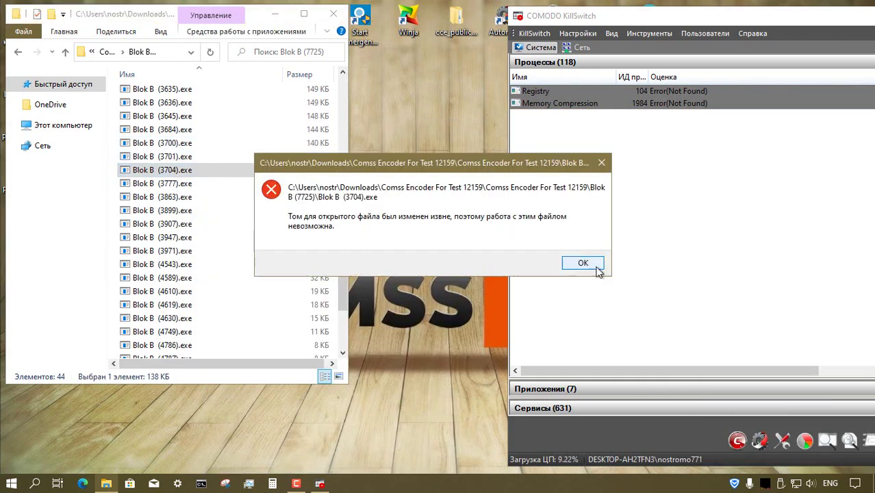
Close the error for Blok B (3704).exe and run Blok B (3777).exe, (3863).exe and (3899).exe as administrator, dismissing their messages
{"action": "left_click", "coordinate": [596, 262]}
{"action": "right_click", "coordinate": [209, 183]}
{"action": "left_click", "coordinate": [259, 145]}
{"action": "right_click", "coordinate": [210, 197]}
{"action": "left_click", "coordinate": [258, 146]}
{"action": "left_click", "coordinate": [583, 263]}
{"action": "right_click", "coordinate": [227, 211]}
{"action": "left_click", "coordinate": [276, 145]}
{"action": "left_click", "coordinate": [612, 274]}
Run Blok B (3907).exe, Blok B (3947).exe and Blok B (3971).exe as administrator, closing the resulting messages and antivirus notification
{"action": "right_click", "coordinate": [213, 225]}
{"action": "left_click", "coordinate": [247, 144]}
{"action": "left_click", "coordinate": [583, 263]}
{"action": "left_click", "coordinate": [856, 142]}
{"action": "right_click", "coordinate": [204, 225]}
{"action": "left_click", "coordinate": [250, 145]}
{"action": "right_click", "coordinate": [209, 237]}
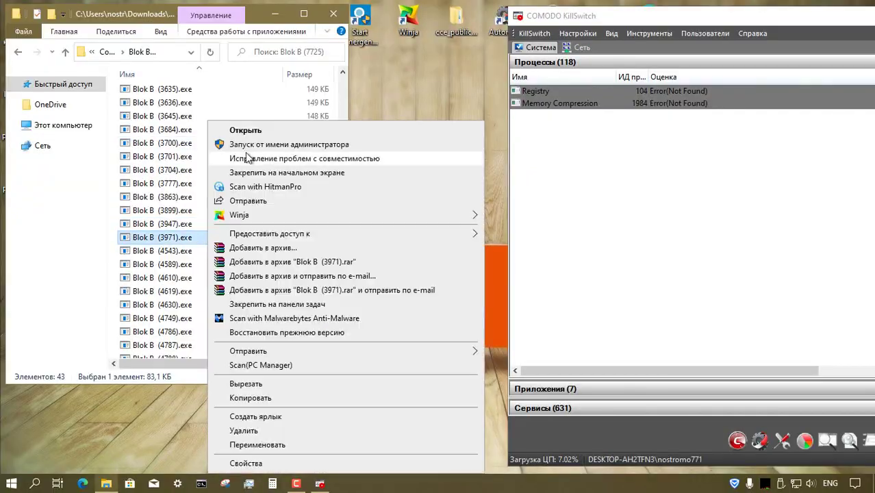
{"action": "left_click", "coordinate": [254, 144]}
{"action": "left_click", "coordinate": [612, 274]}
Run Blok B (4543).exe and Blok B (4589).exe as administrator and close each message
{"action": "right_click", "coordinate": [214, 252]}
{"action": "left_click", "coordinate": [252, 145]}
{"action": "left_click", "coordinate": [611, 274]}
{"action": "right_click", "coordinate": [216, 264]}
{"action": "left_click", "coordinate": [260, 146]}
{"action": "left_click", "coordinate": [612, 274]}
Run Blok B (4610).exe, Blok B (4619).exe and Blok B (4630).exe as administrator, closing the resulting message
{"action": "right_click", "coordinate": [222, 278]}
{"action": "left_click", "coordinate": [262, 148]}
{"action": "right_click", "coordinate": [216, 292]}
{"action": "left_click", "coordinate": [256, 144]}
{"action": "right_click", "coordinate": [223, 306]}
{"action": "left_click", "coordinate": [264, 146]}
{"action": "left_click", "coordinate": [611, 274]}
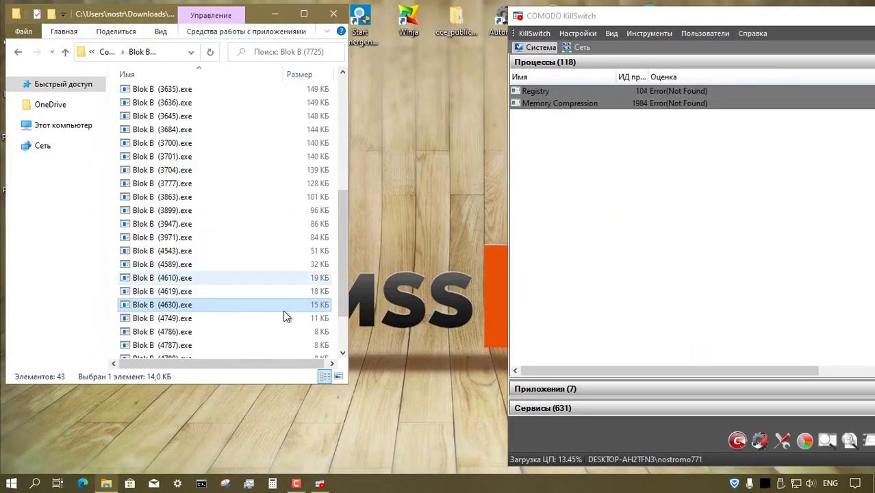
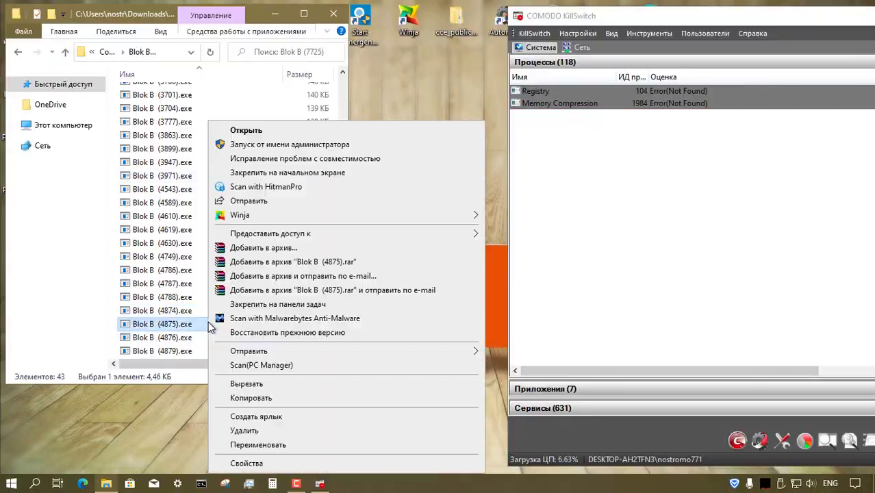
Run Backdoor (302).exe as administrator from the Backdoor folder of All 06_2020 - 10012 Test virus, and close the error and antivirus notification
{"action": "key", "text": "alt+Left"}
{"action": "double_click", "coordinate": [236, 138]}
{"action": "double_click", "coordinate": [199, 95]}
{"action": "right_click", "coordinate": [193, 94]}
{"action": "left_click", "coordinate": [219, 116]}
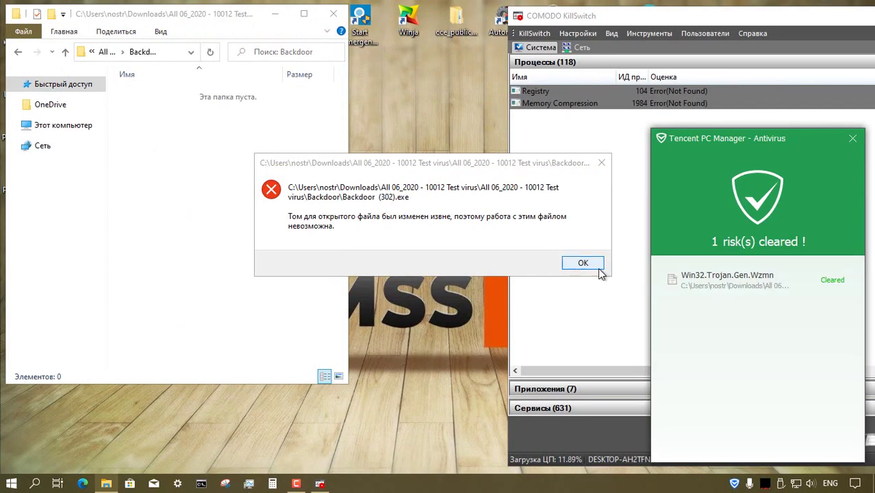
{"action": "left_click", "coordinate": [574, 261]}
{"action": "left_click", "coordinate": [853, 139]}
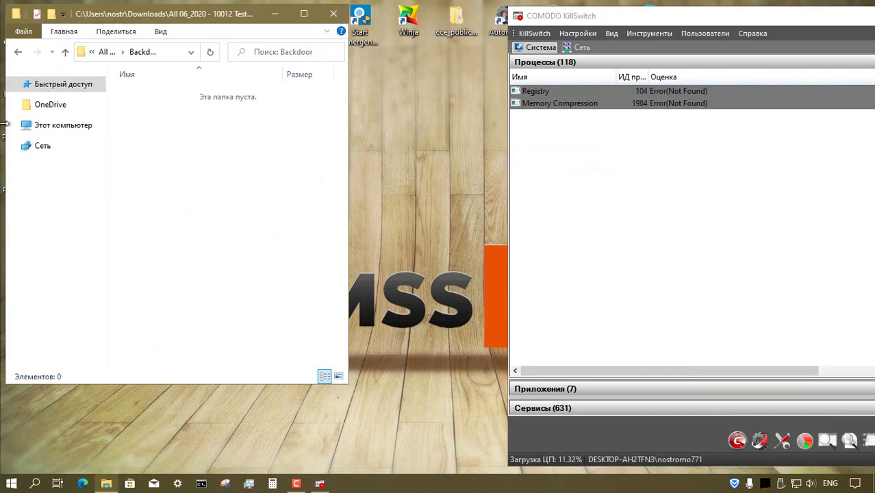
Open the Botnet folder and run its samples from Botnet (5).exe to Botnet (9).exe as administrator
{"action": "left_click", "coordinate": [66, 53]}
{"action": "double_click", "coordinate": [164, 120]}
{"action": "right_click", "coordinate": [165, 91]}
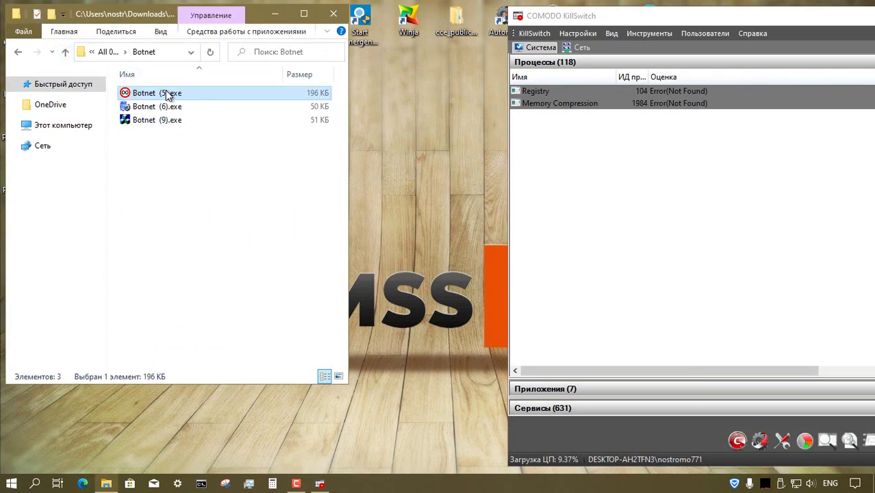
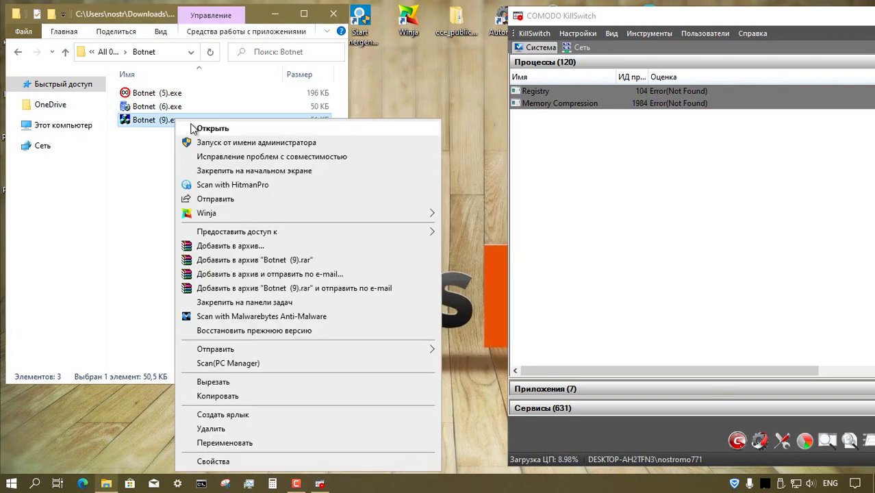
{"action": "left_click", "coordinate": [213, 140]}
Open the Malware folder, run Malware (2).exe as administrator and dismiss its message
{"action": "left_click", "coordinate": [65, 54]}
{"action": "double_click", "coordinate": [178, 105]}
{"action": "right_click", "coordinate": [179, 93]}
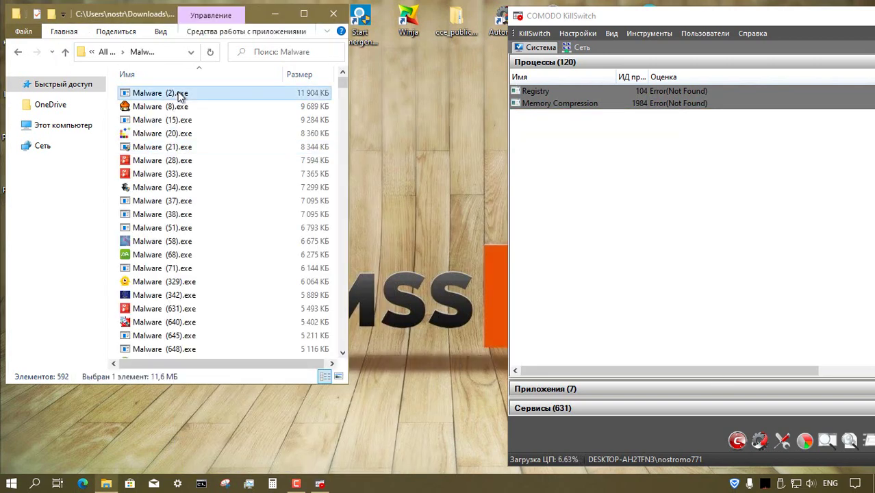
{"action": "left_click", "coordinate": [221, 115]}
{"action": "key", "text": "Return"}
Run Malware (8).exe, Malware (20).exe and Malware (21).exe as administrator, closing the window that the first one opens
{"action": "right_click", "coordinate": [210, 108]}
{"action": "left_click", "coordinate": [236, 133]}
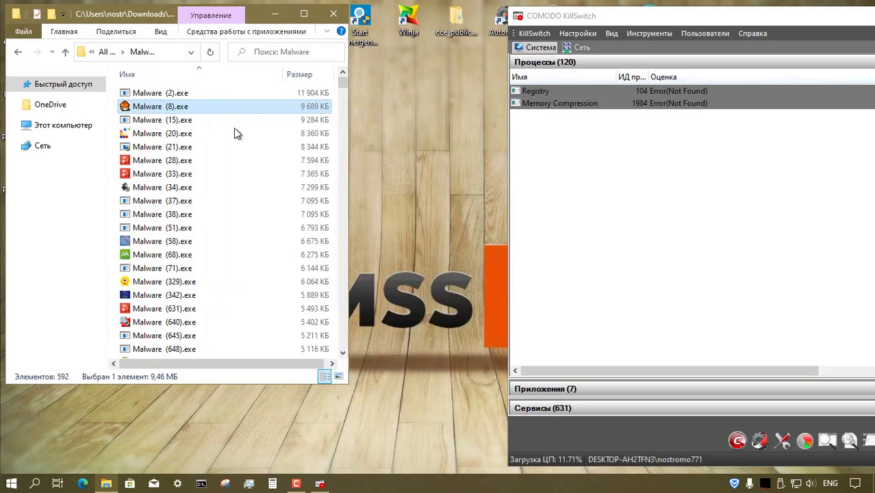
{"action": "left_click", "coordinate": [532, 290]}
{"action": "right_click", "coordinate": [197, 132]}
{"action": "left_click", "coordinate": [231, 146]}
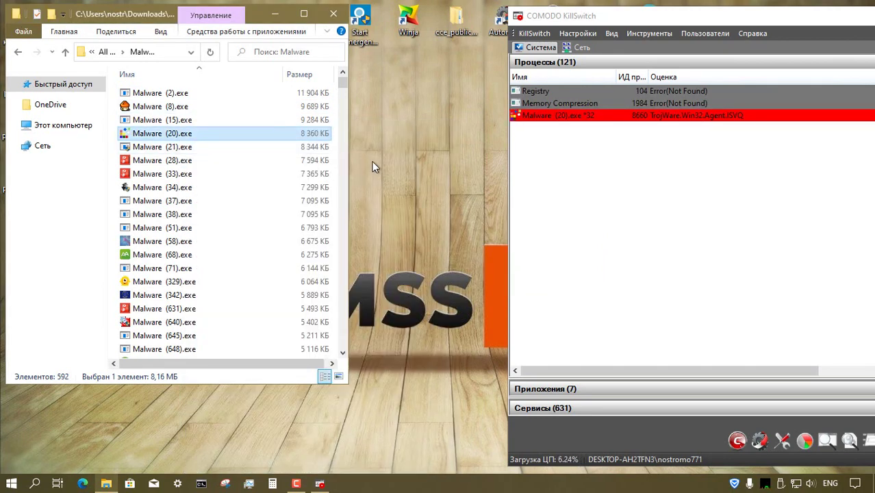
{"action": "right_click", "coordinate": [188, 148]}
{"action": "left_click", "coordinate": [219, 146]}
Run Malware (34).exe as administrator, close its EC Hardware spoofer window, and run Malware (38).exe as administrator
{"action": "right_click", "coordinate": [206, 187]}
{"action": "left_click", "coordinate": [236, 146]}
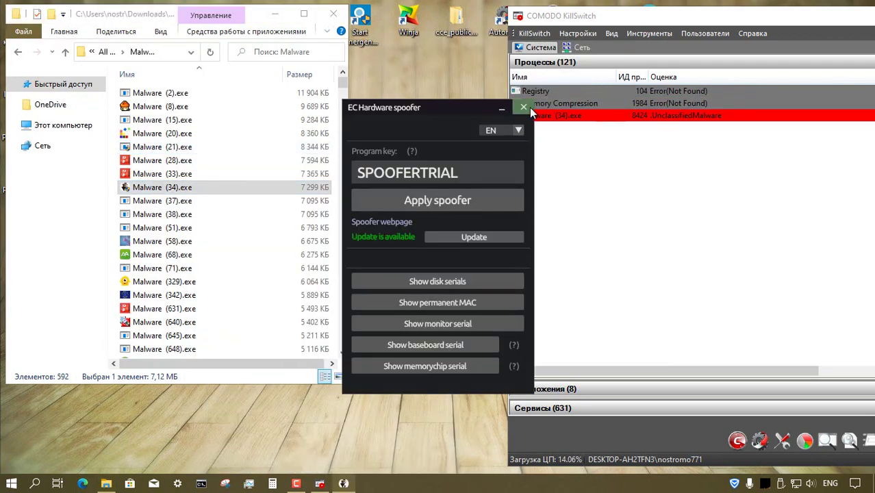
{"action": "left_click", "coordinate": [529, 108]}
{"action": "right_click", "coordinate": [171, 229]}
{"action": "left_click", "coordinate": [233, 147]}
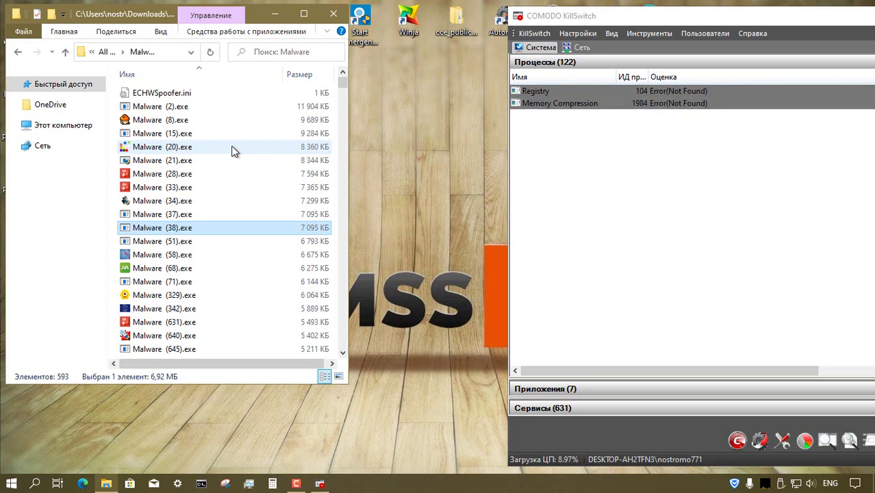
Run Malware (58).exe as administrator, close the QQ web page it opens, and confirm its card key prompt left empty
{"action": "right_click", "coordinate": [209, 254]}
{"action": "left_click", "coordinate": [239, 129]}
{"action": "left_click", "coordinate": [425, 243]}
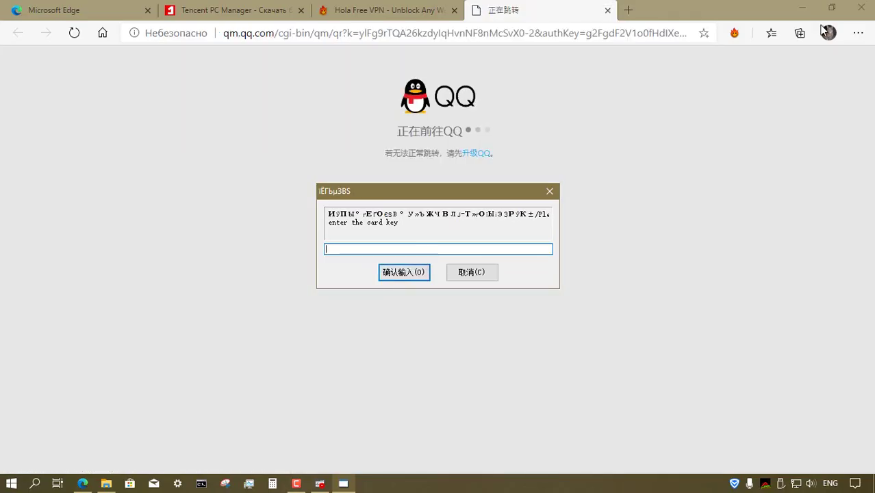
{"action": "left_click", "coordinate": [861, 7]}
{"action": "left_click", "coordinate": [404, 272]}
{"action": "left_click", "coordinate": [453, 281]}
Run Malware (68).exe, dismiss the open message, and run Malware (329).exe as administrator
{"action": "double_click", "coordinate": [195, 269]}
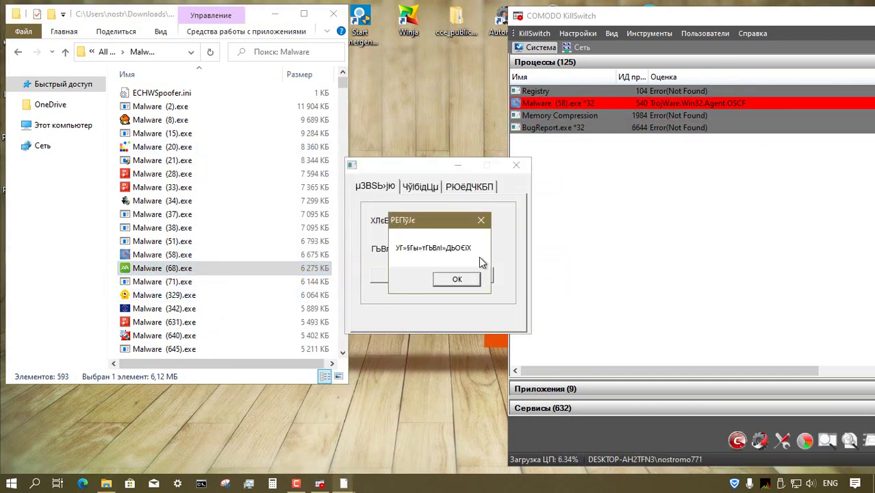
{"action": "left_click", "coordinate": [478, 279]}
{"action": "right_click", "coordinate": [198, 295]}
{"action": "left_click", "coordinate": [230, 129]}
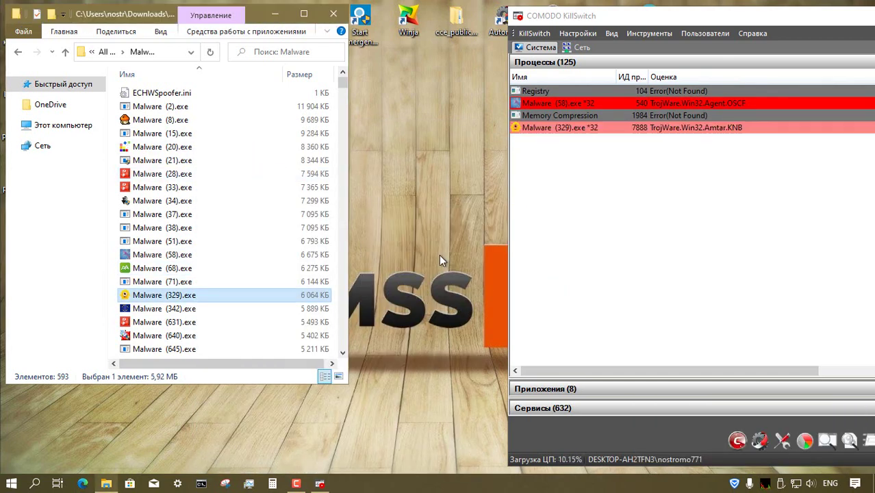
Run Malware (631).exe, complete its Gardenscape setup with the Yandex options left enabled, and close the game window
{"action": "double_click", "coordinate": [205, 322]}
{"action": "left_click", "coordinate": [565, 350]}
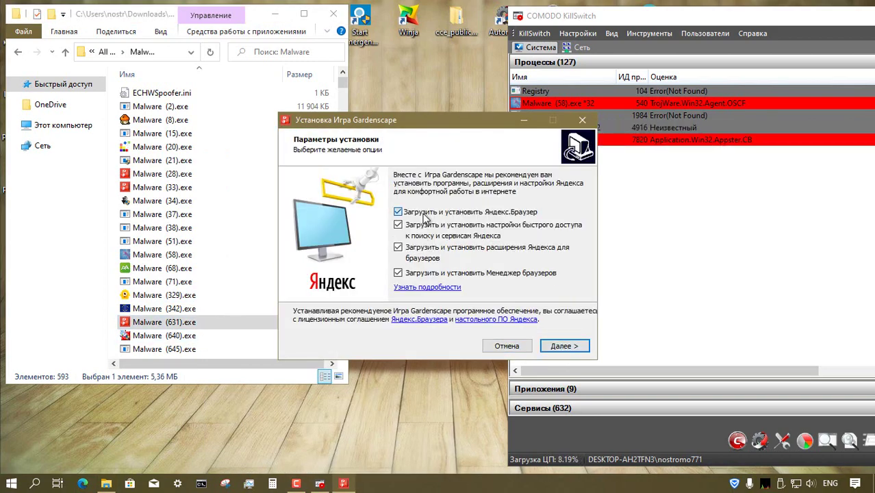
{"action": "left_click", "coordinate": [564, 346]}
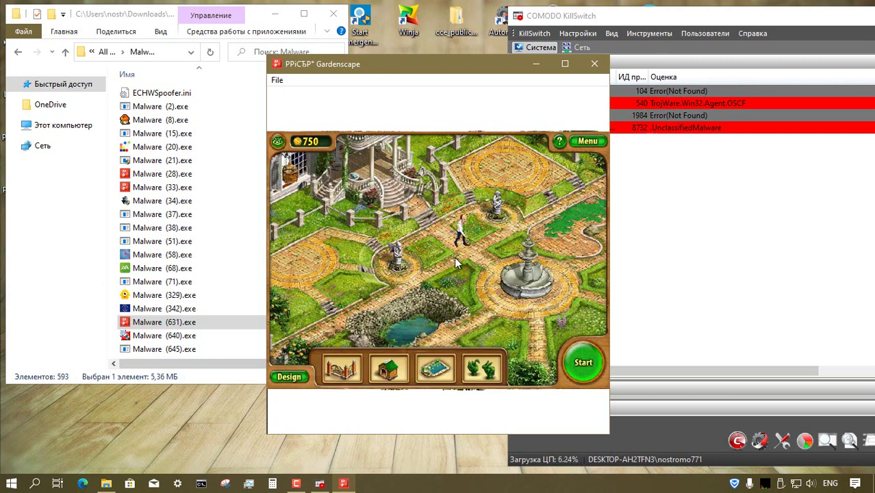
{"action": "left_click", "coordinate": [594, 64]}
Run Malware (645).exe and dismiss the windows that appear
{"action": "double_click", "coordinate": [193, 349]}
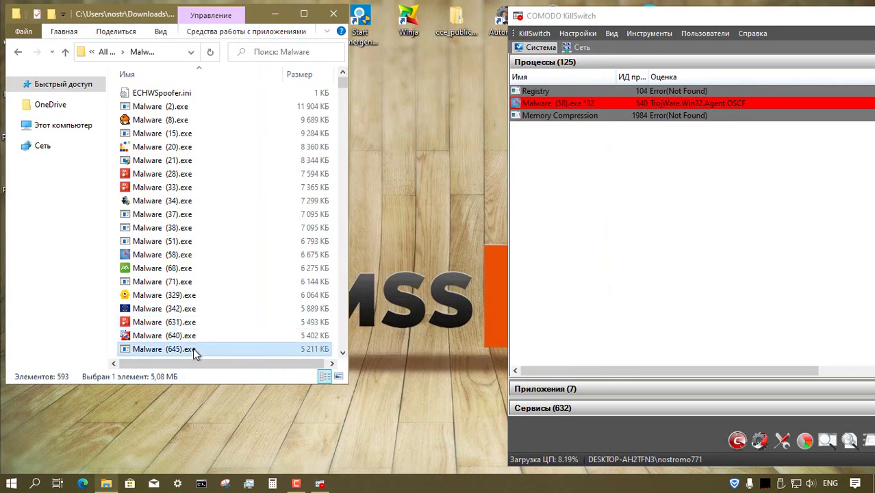
{"action": "left_click", "coordinate": [583, 262]}
{"action": "left_click", "coordinate": [852, 141]}
Run Malware (800).exe and Malware (842).exe as administrator
{"action": "scroll", "coordinate": [225, 190], "scroll_direction": "down", "scroll_amount": 6}
{"action": "right_click", "coordinate": [215, 148]}
{"action": "left_click", "coordinate": [291, 145]}
{"action": "left_click", "coordinate": [611, 274]}
{"action": "right_click", "coordinate": [229, 230]}
{"action": "left_click", "coordinate": [290, 144]}
Run Malware (886).exe and Malware (922).exe as administrator, dismissing the dialogs in between
{"action": "right_click", "coordinate": [219, 257]}
{"action": "left_click", "coordinate": [290, 144]}
{"action": "left_click", "coordinate": [556, 155]}
{"action": "left_click", "coordinate": [515, 236]}
{"action": "right_click", "coordinate": [185, 284]}
{"action": "left_click", "coordinate": [261, 145]}
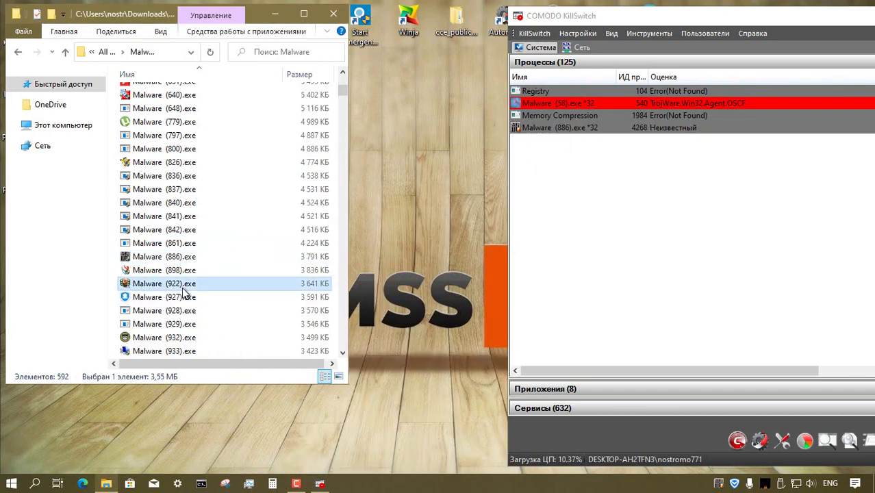
Run Malware (929).exe, Malware (927).exe and Malware (933).exe as administrator
{"action": "right_click", "coordinate": [205, 324]}
{"action": "left_click", "coordinate": [274, 145]}
{"action": "left_click", "coordinate": [603, 274]}
{"action": "right_click", "coordinate": [207, 296]}
{"action": "left_click", "coordinate": [274, 145]}
{"action": "left_click", "coordinate": [589, 273]}
{"action": "right_click", "coordinate": [207, 351]}
{"action": "left_click", "coordinate": [262, 145]}
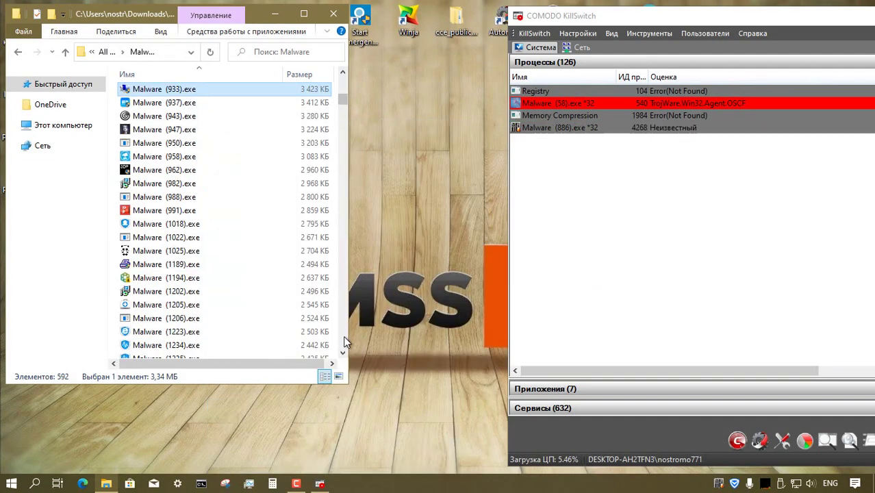
Run Malware (947).exe and Malware (943).exe as administrator and dismiss the system error of the second one
{"action": "right_click", "coordinate": [252, 129]}
{"action": "left_click", "coordinate": [306, 133]}
{"action": "left_click", "coordinate": [533, 290]}
{"action": "right_click", "coordinate": [216, 116]}
{"action": "left_click", "coordinate": [264, 126]}
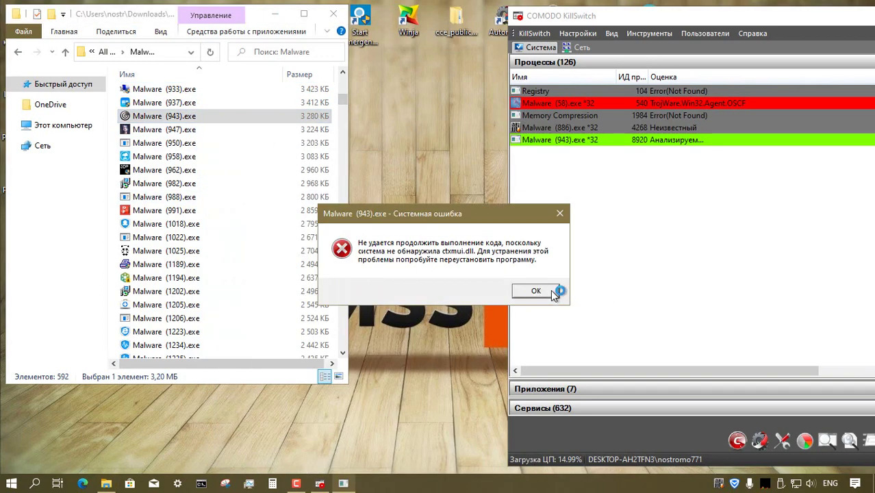
{"action": "left_click", "coordinate": [533, 293]}
Run Malware (962).exe and Malware (1018).exe as administrator
{"action": "right_click", "coordinate": [231, 171]}
{"action": "left_click", "coordinate": [288, 145]}
{"action": "left_click", "coordinate": [445, 272]}
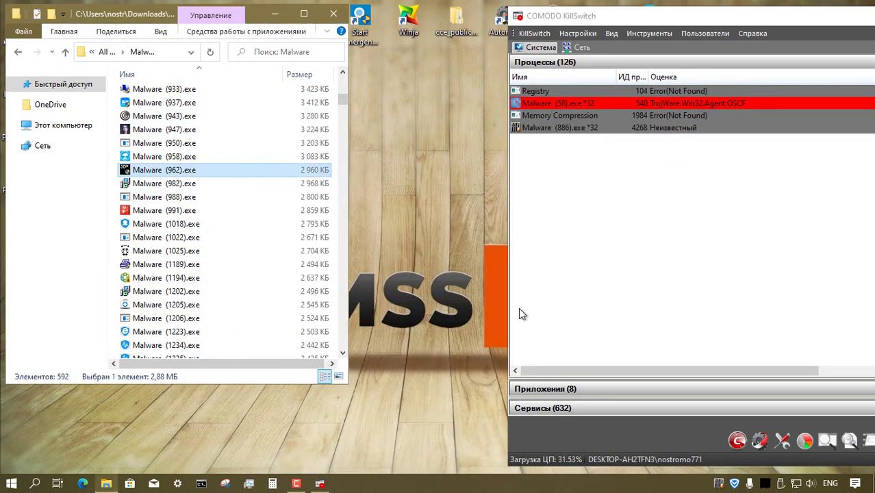
{"action": "right_click", "coordinate": [227, 224]}
{"action": "left_click", "coordinate": [288, 145]}
Install 3DP Chip Lite v18.07 through its setup wizard and accept the program's update offer
{"action": "left_click", "coordinate": [510, 346]}
{"action": "left_click", "coordinate": [509, 346]}
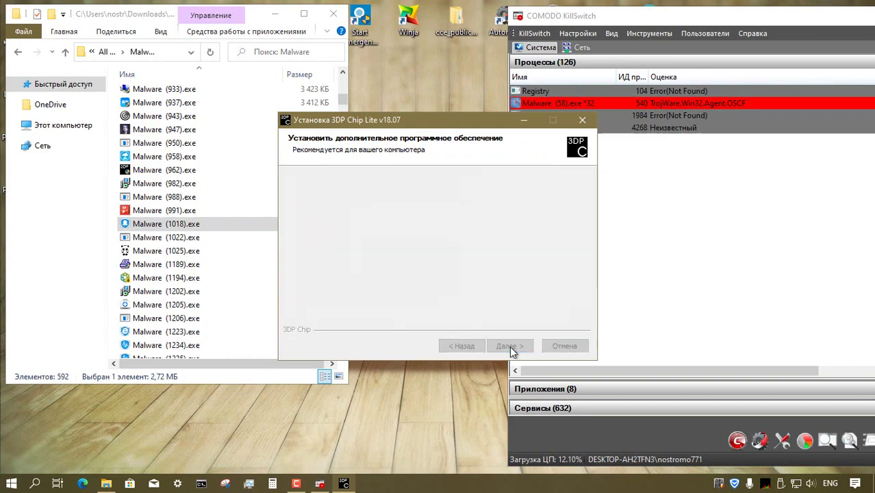
{"action": "left_click", "coordinate": [509, 345]}
{"action": "left_click", "coordinate": [510, 346]}
{"action": "left_click", "coordinate": [510, 346]}
{"action": "left_click", "coordinate": [510, 345]}
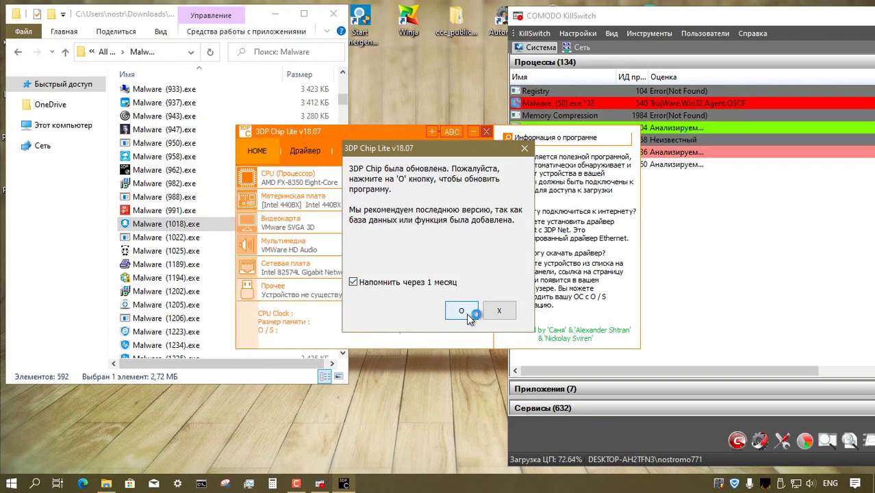
{"action": "left_click", "coordinate": [467, 314]}
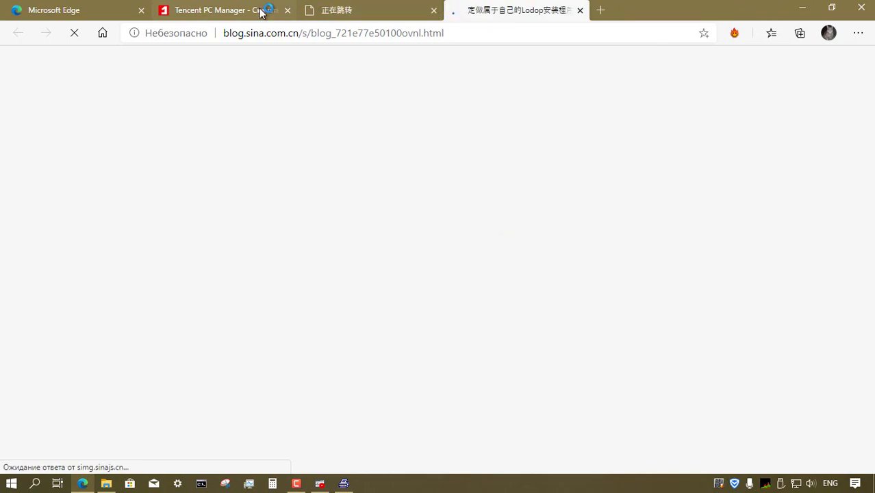
Close the Tencent PC Manager browser tab, then the whole browser window with the opened Sina blog page
{"action": "left_click", "coordinate": [287, 10]}
{"action": "left_click", "coordinate": [661, 168]}
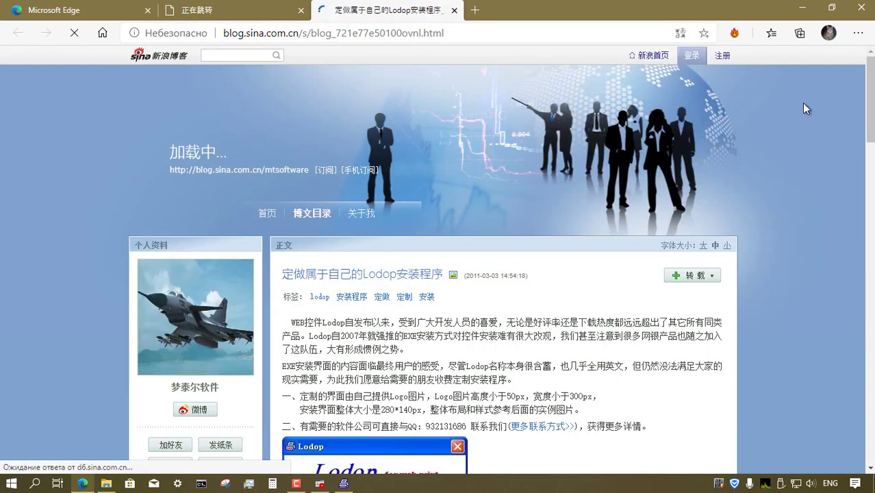
{"action": "left_click", "coordinate": [862, 8]}
{"action": "left_click", "coordinate": [522, 188]}
Run further samples from the Malware folder as administrator, including Malware (1258).exe and Malware (1438).exe
{"action": "right_click", "coordinate": [231, 358]}
{"action": "left_click", "coordinate": [271, 117]}
{"action": "left_click", "coordinate": [548, 269]}
{"action": "left_click", "coordinate": [233, 386]}
{"action": "right_click", "coordinate": [235, 386]}
{"action": "left_click", "coordinate": [303, 45]}
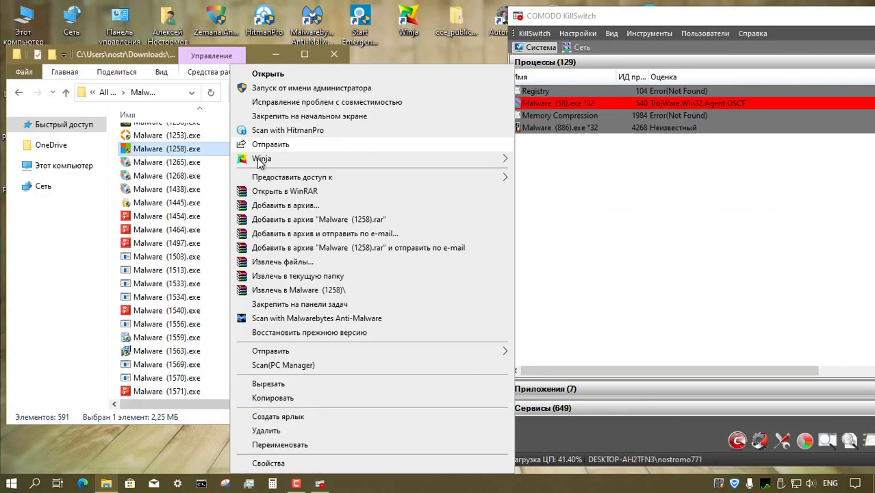
{"action": "key", "text": "a"}
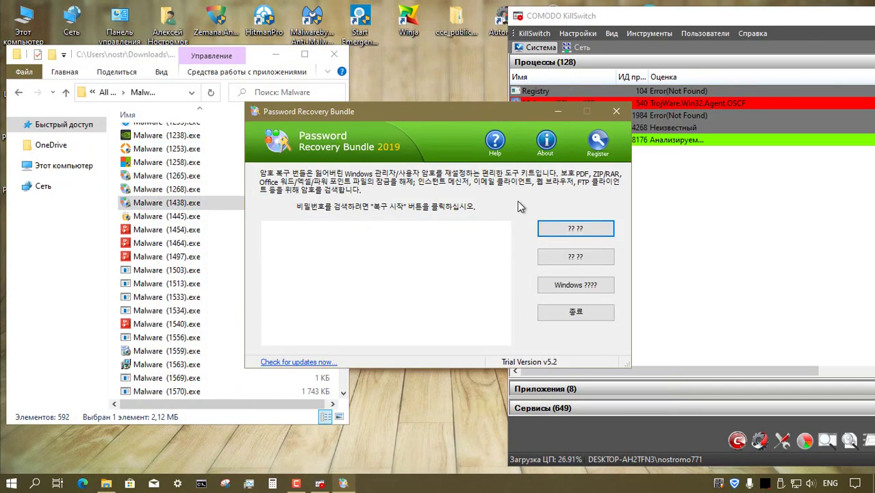
Run Malware (1503).exe as administrator
{"action": "left_click", "coordinate": [194, 272]}
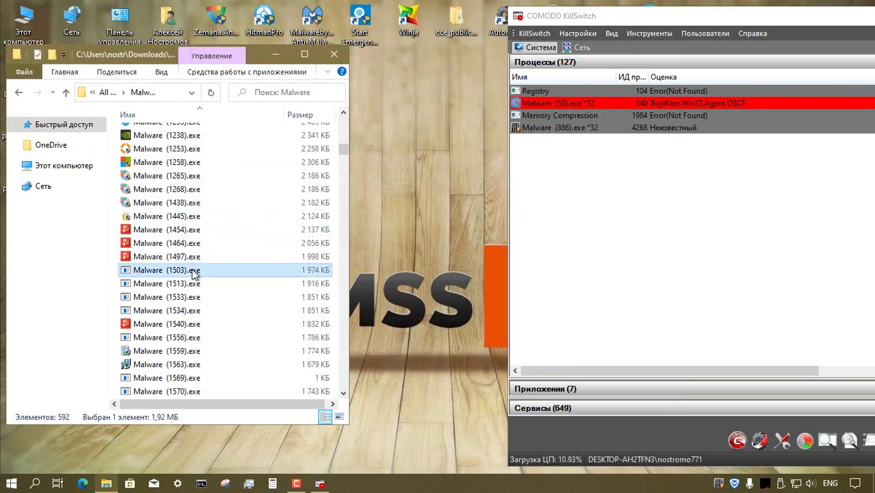
{"action": "right_click", "coordinate": [195, 274]}
{"action": "left_click", "coordinate": [272, 163]}
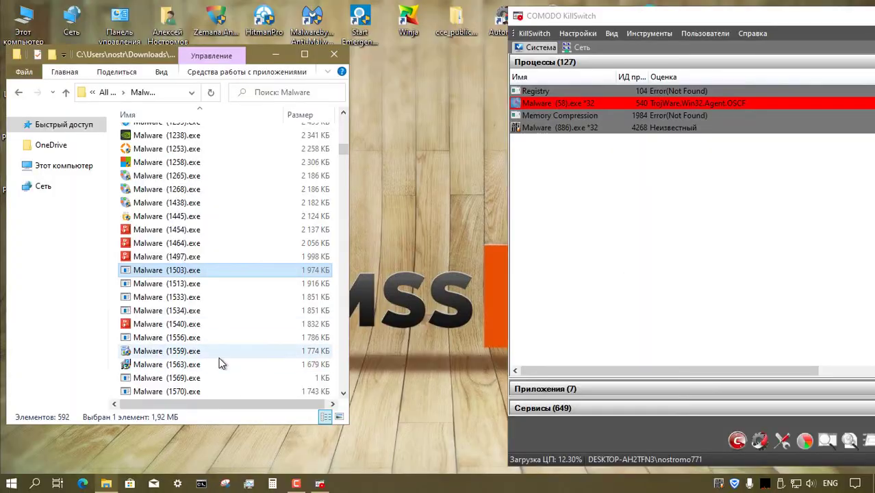
{"action": "left_click", "coordinate": [517, 271]}
Run Malware (1575).exe as administrator, install Mansion Casino in English, and launch it from the finished installer
{"action": "scroll", "coordinate": [272, 289], "scroll_direction": "down", "scroll_amount": 7}
{"action": "right_click", "coordinate": [219, 137]}
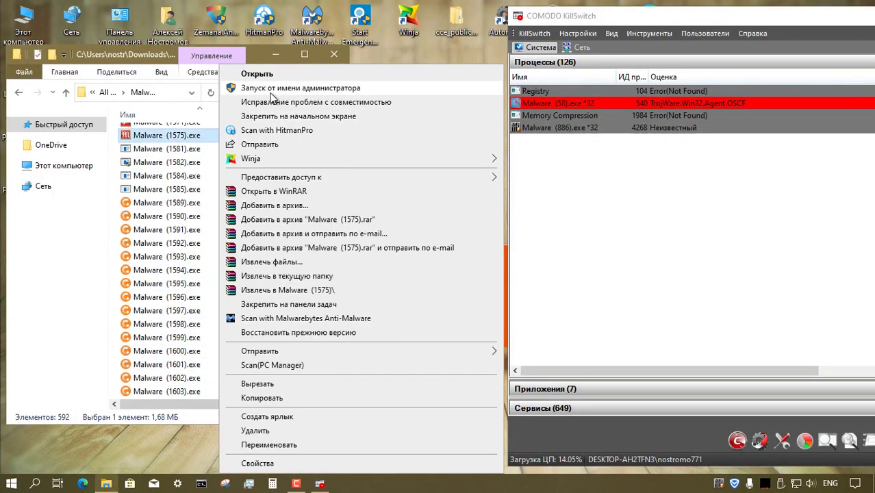
{"action": "left_click", "coordinate": [295, 87]}
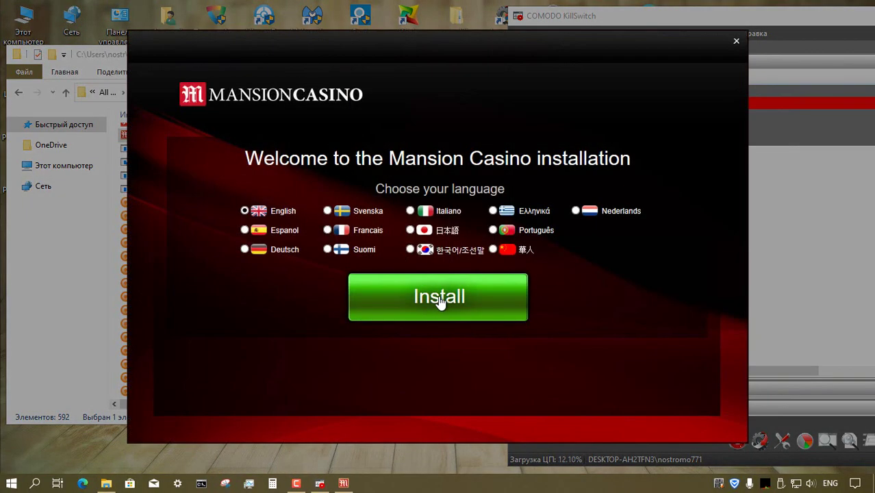
{"action": "left_click", "coordinate": [441, 299]}
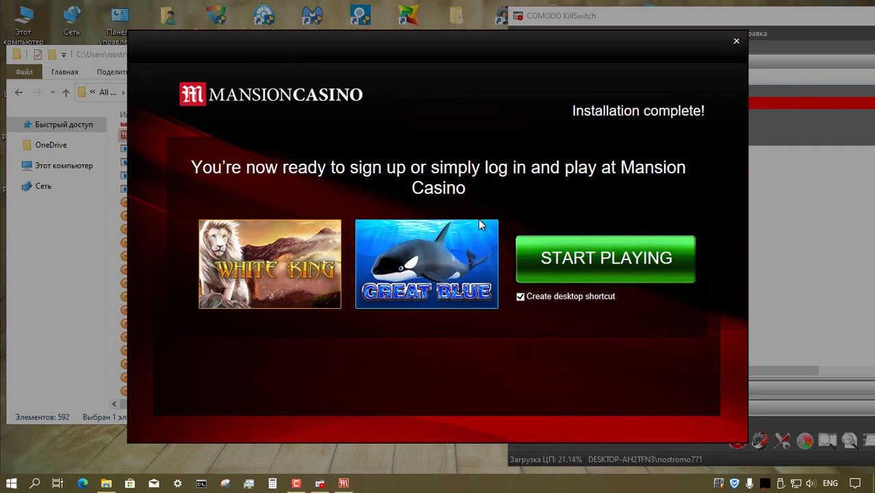
{"action": "left_click", "coordinate": [579, 278]}
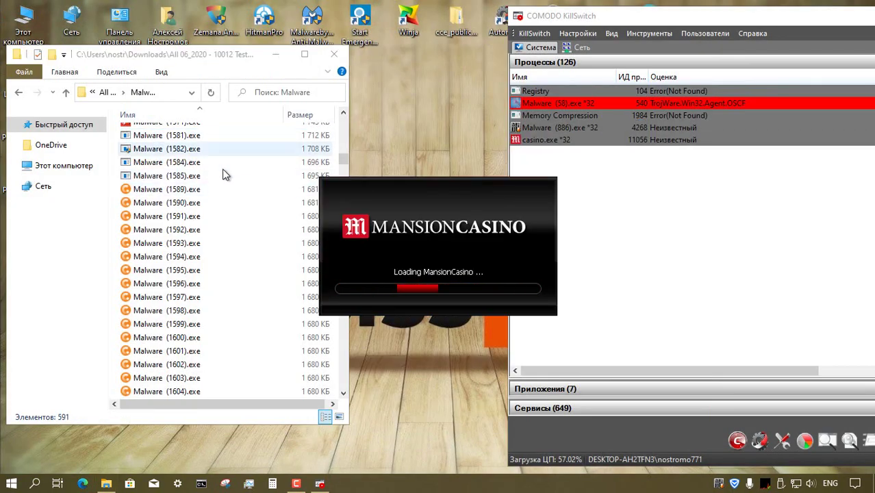
Run Malware (1582).exe and one of the orange-icon samples, install Casino.com from the latter, and close its installer
{"action": "double_click", "coordinate": [226, 151]}
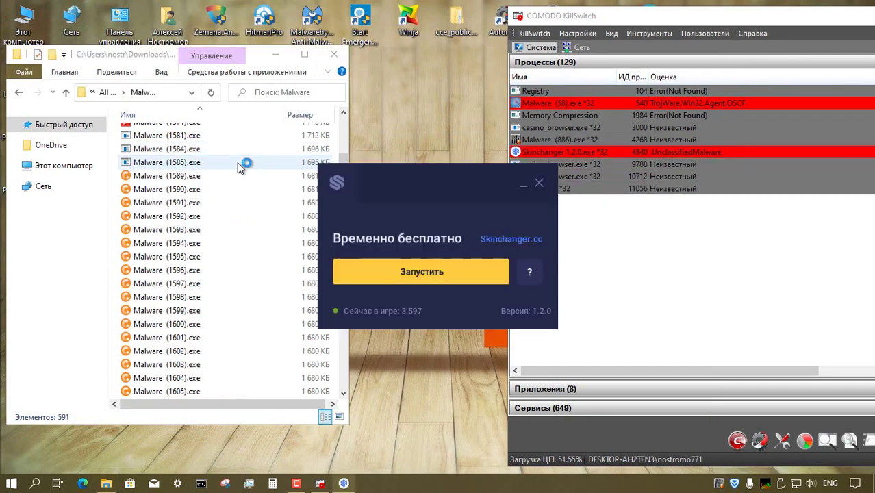
{"action": "double_click", "coordinate": [274, 176]}
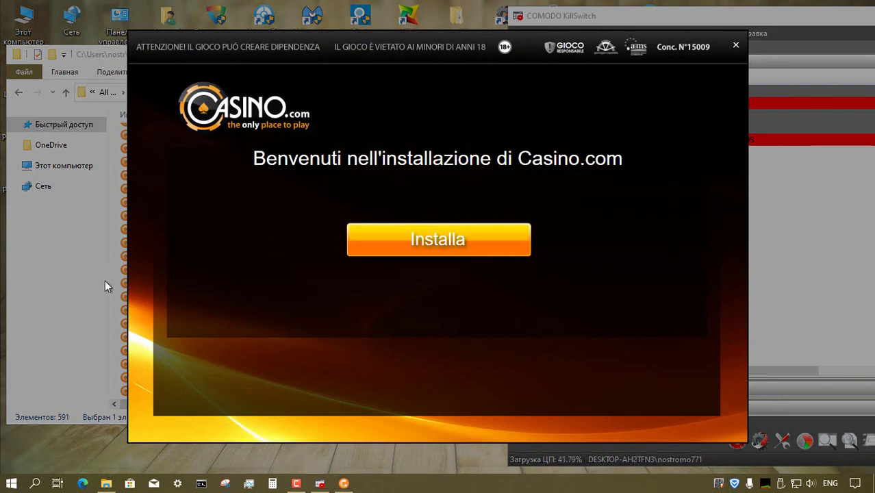
{"action": "left_click", "coordinate": [439, 236]}
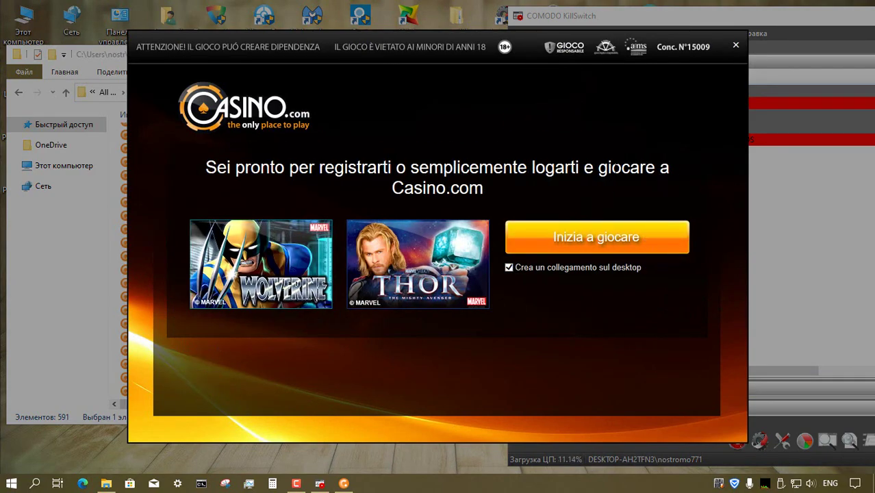
{"action": "left_click", "coordinate": [737, 47]}
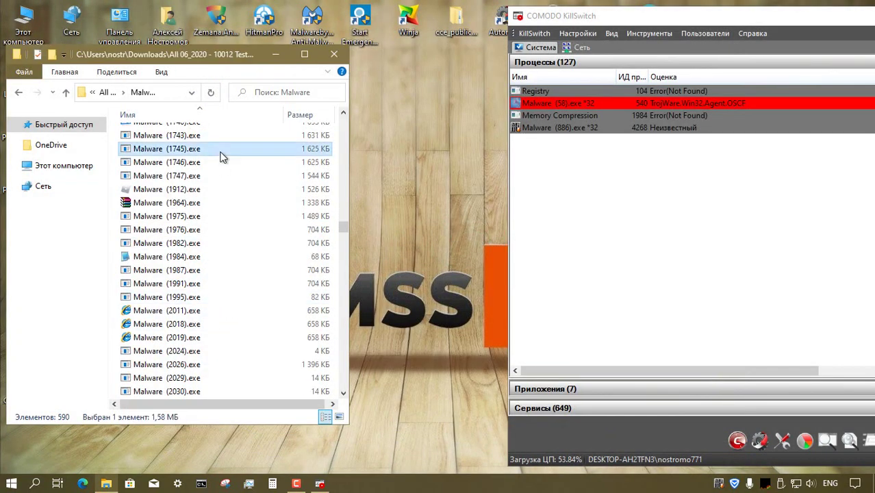
Run Malware (1745).exe, Malware (1912).exe and Malware (1964).exe
{"action": "double_click", "coordinate": [220, 156]}
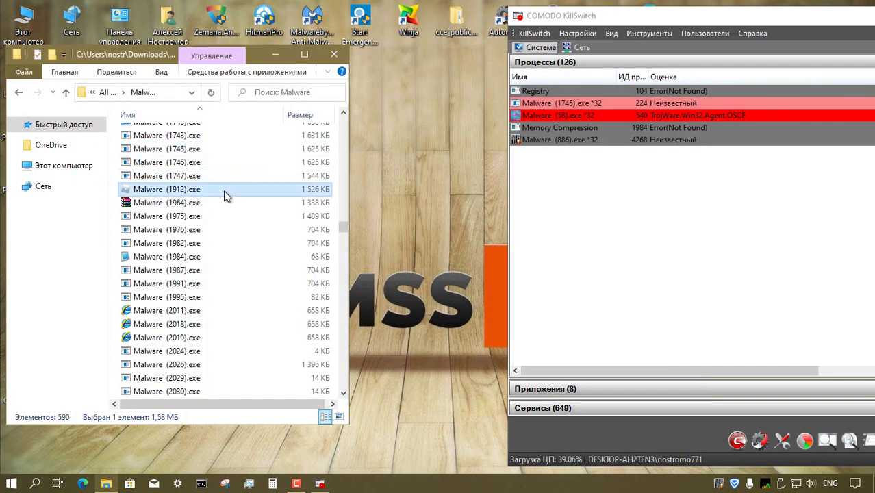
{"action": "double_click", "coordinate": [223, 190]}
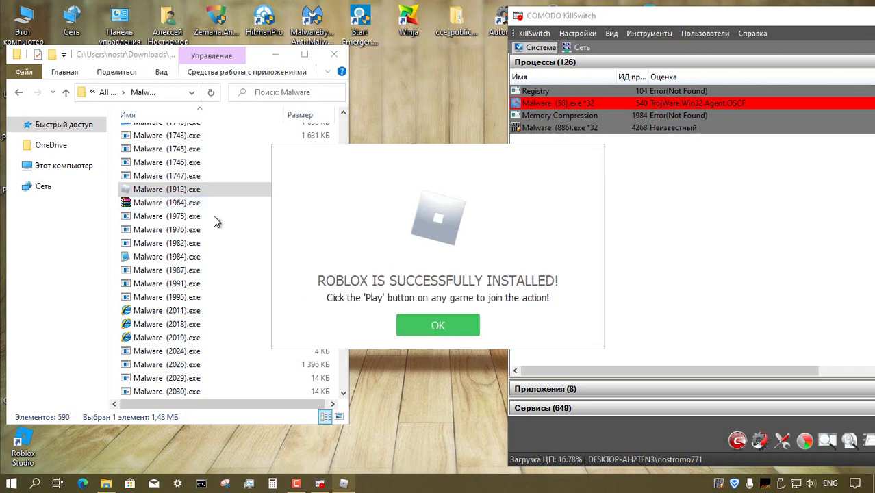
{"action": "double_click", "coordinate": [190, 208]}
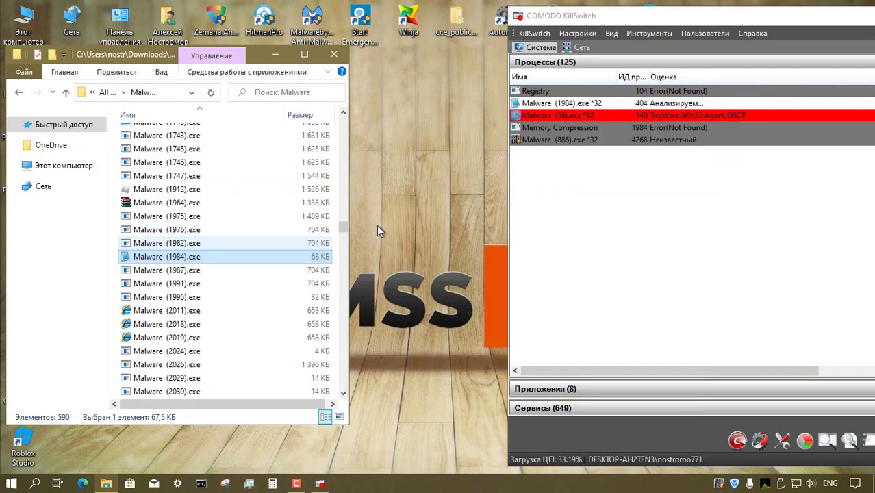
Run Malware (2011).exe and Malware (2072).exe as administrator
{"action": "right_click", "coordinate": [175, 311]}
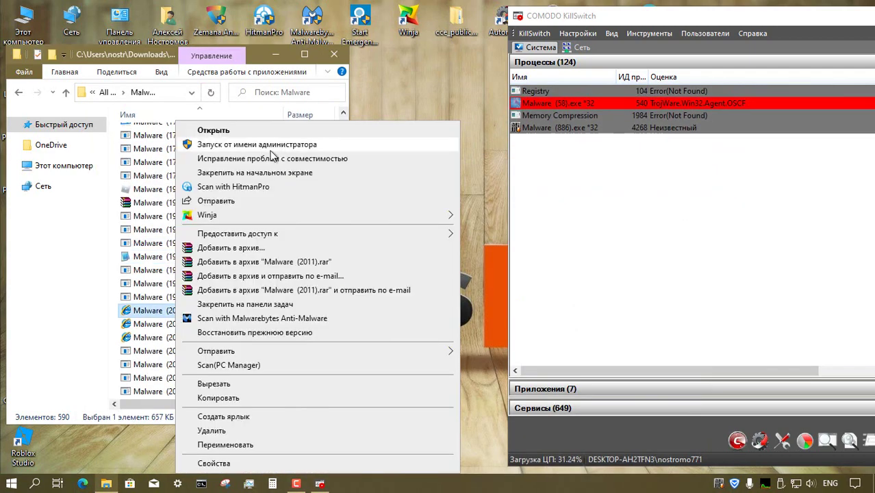
{"action": "left_click", "coordinate": [227, 86]}
{"action": "double_click", "coordinate": [211, 176]}
{"action": "key", "text": "Return"}
{"action": "right_click", "coordinate": [228, 270]}
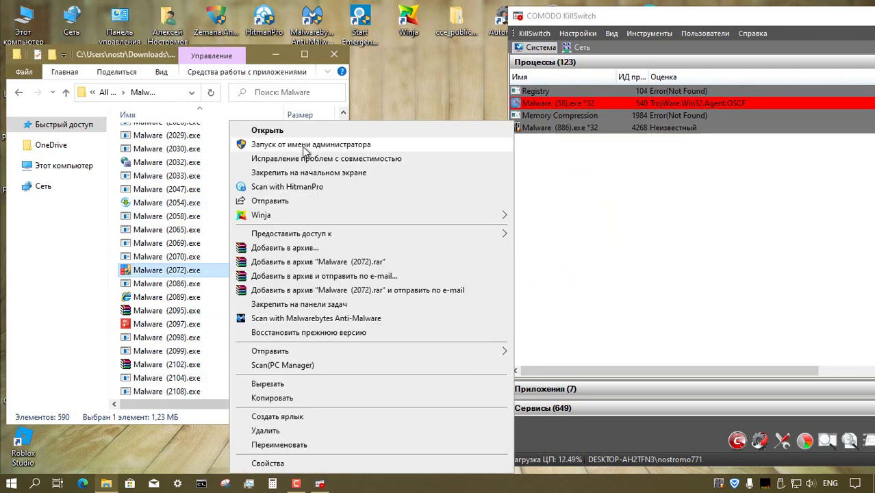
{"action": "left_click", "coordinate": [252, 129]}
Run Malware (2102).exe and Malware (2183).exe as administrator
{"action": "right_click", "coordinate": [238, 363]}
{"action": "left_click", "coordinate": [329, 19]}
{"action": "left_click", "coordinate": [721, 96]}
{"action": "scroll", "coordinate": [209, 298], "scroll_direction": "down", "scroll_amount": 8}
{"action": "right_click", "coordinate": [213, 231]}
{"action": "left_click", "coordinate": [324, 147]}
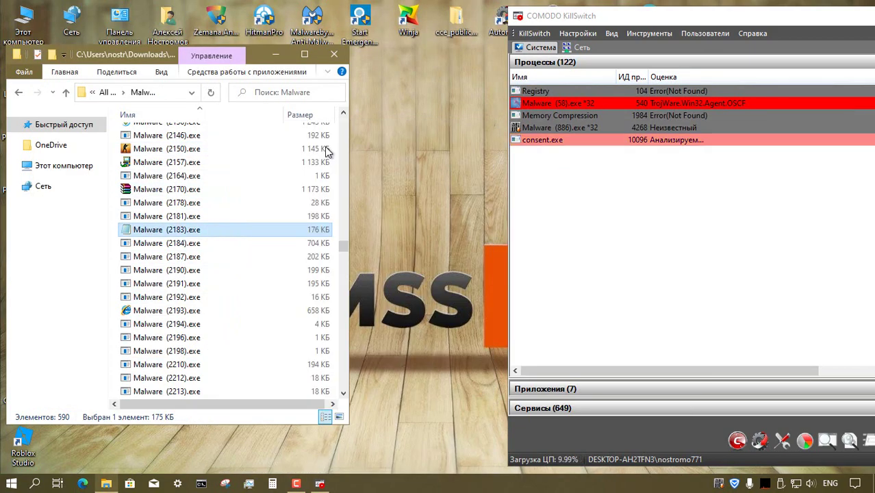
Run Malware (2191).exe and Malware (2198).exe as administrator
{"action": "right_click", "coordinate": [248, 283]}
{"action": "left_click", "coordinate": [299, 144]}
{"action": "left_click", "coordinate": [577, 247]}
{"action": "right_click", "coordinate": [202, 351]}
{"action": "left_click", "coordinate": [278, 148]}
Run Malware (2218).exe, Malware (2239).exe and Malware (2283).exe as administrator
{"action": "scroll", "coordinate": [250, 293], "scroll_direction": "down", "scroll_amount": 6}
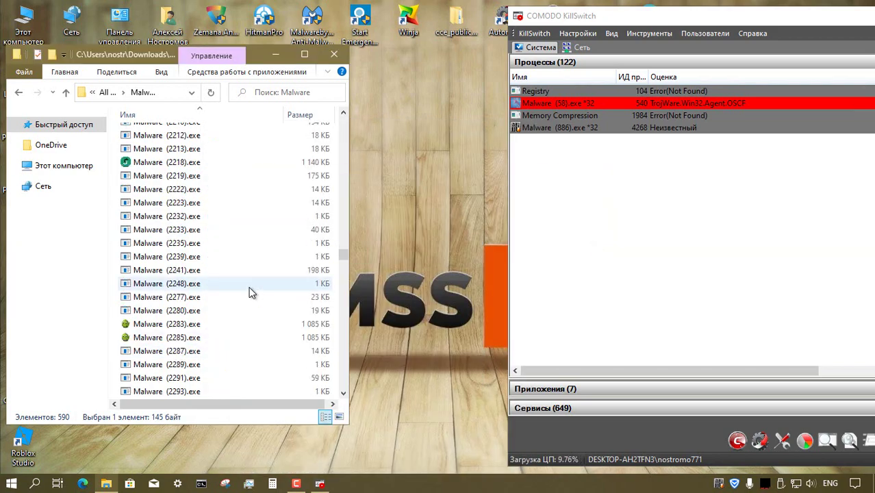
{"action": "right_click", "coordinate": [220, 162]}
{"action": "left_click", "coordinate": [322, 137]}
{"action": "left_click", "coordinate": [538, 143]}
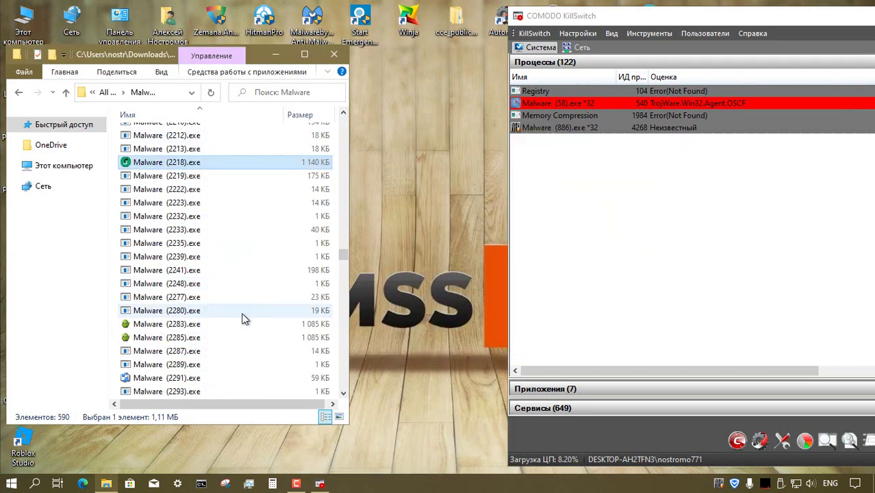
{"action": "right_click", "coordinate": [219, 256]}
{"action": "left_click", "coordinate": [353, 152]}
{"action": "left_click", "coordinate": [578, 246]}
{"action": "right_click", "coordinate": [196, 324]}
{"action": "left_click", "coordinate": [281, 147]}
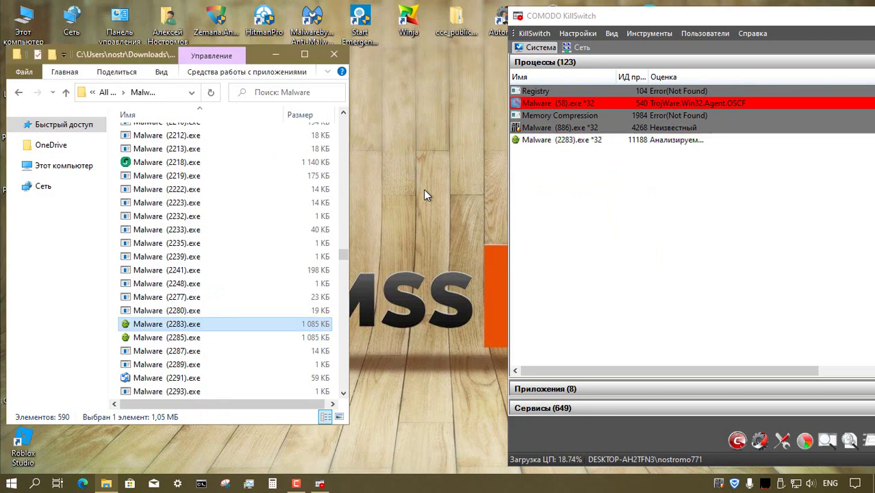
Run Malware (2291).exe and Malware (2341).exe, and close the QQ album downloader window
{"action": "right_click", "coordinate": [214, 378]}
{"action": "left_click", "coordinate": [238, 32]}
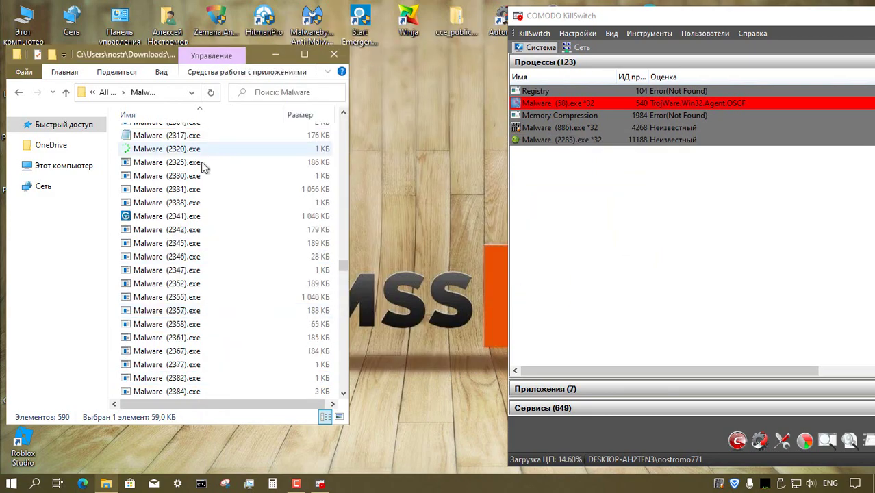
{"action": "left_click", "coordinate": [237, 217]}
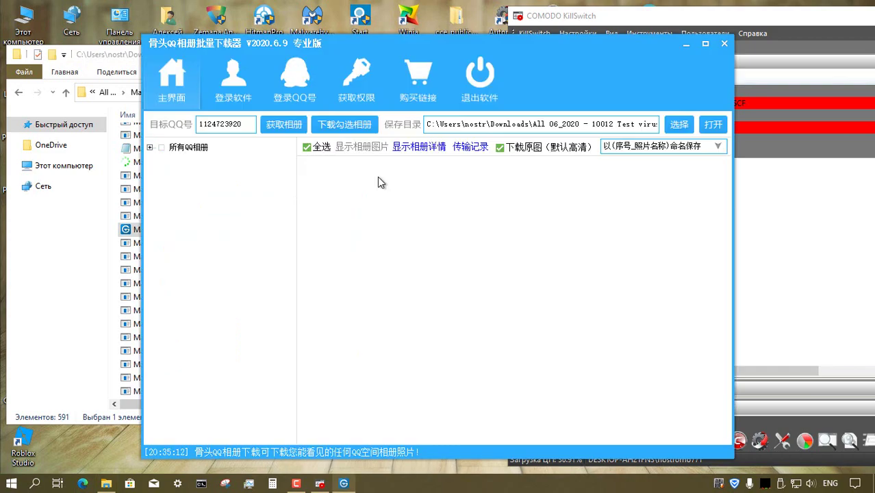
{"action": "left_click", "coordinate": [724, 44]}
Run two samples below Malware (2341).exe as administrator, open another further down, and dismiss the error dialog
{"action": "right_click", "coordinate": [220, 283]}
{"action": "left_click", "coordinate": [278, 143]}
{"action": "right_click", "coordinate": [206, 323]}
{"action": "left_click", "coordinate": [291, 142]}
{"action": "scroll", "coordinate": [225, 369], "scroll_direction": "down", "scroll_amount": 3}
{"action": "double_click", "coordinate": [192, 217]}
{"action": "left_click", "coordinate": [582, 246]}
Run two more samples listed before Malware (2465).exe and dismiss the error dialog
{"action": "right_click", "coordinate": [235, 350]}
{"action": "left_click", "coordinate": [274, 72]}
{"action": "left_click", "coordinate": [583, 247]}
{"action": "right_click", "coordinate": [234, 391]}
{"action": "left_click", "coordinate": [283, 64]}
Run Malware (2470).exe as administrator and open another sample a few rows below it, dismissing the dialogs
{"action": "scroll", "coordinate": [275, 277], "scroll_direction": "down", "scroll_amount": 1}
{"action": "scroll", "coordinate": [264, 288], "scroll_direction": "down", "scroll_amount": 7}
{"action": "right_click", "coordinate": [218, 178]}
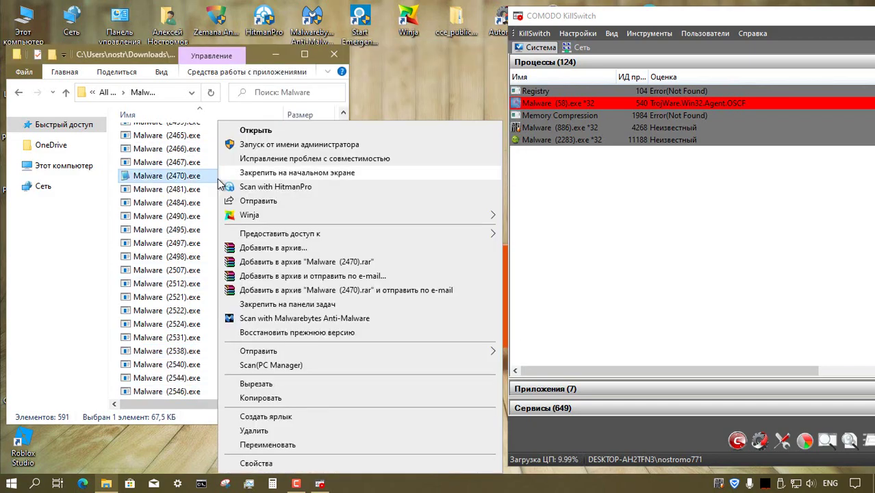
{"action": "left_click", "coordinate": [267, 141]}
{"action": "left_click", "coordinate": [731, 174]}
{"action": "right_click", "coordinate": [231, 285]}
{"action": "double_click", "coordinate": [231, 289]}
{"action": "left_click", "coordinate": [582, 249]}
Run Malware (2573).exe and Malware (2574).exe
{"action": "scroll", "coordinate": [226, 274], "scroll_direction": "down", "scroll_amount": 7}
{"action": "double_click", "coordinate": [225, 204]}
{"action": "right_click", "coordinate": [271, 217]}
{"action": "left_click", "coordinate": [305, 130]}
Run Malware (2589).exe and Malware (2600).exe
{"action": "right_click", "coordinate": [232, 270]}
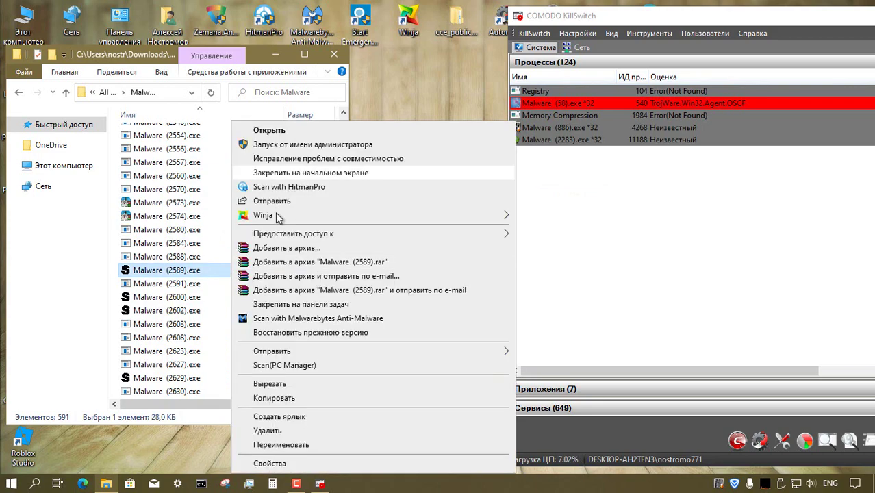
{"action": "left_click", "coordinate": [270, 130]}
{"action": "left_click", "coordinate": [154, 207]}
{"action": "right_click", "coordinate": [232, 297]}
{"action": "left_click", "coordinate": [271, 130]}
{"action": "left_click", "coordinate": [173, 225]}
Run Malware (2629).exe and Malware (2643).exe
{"action": "right_click", "coordinate": [203, 379]}
{"action": "left_click", "coordinate": [277, 37]}
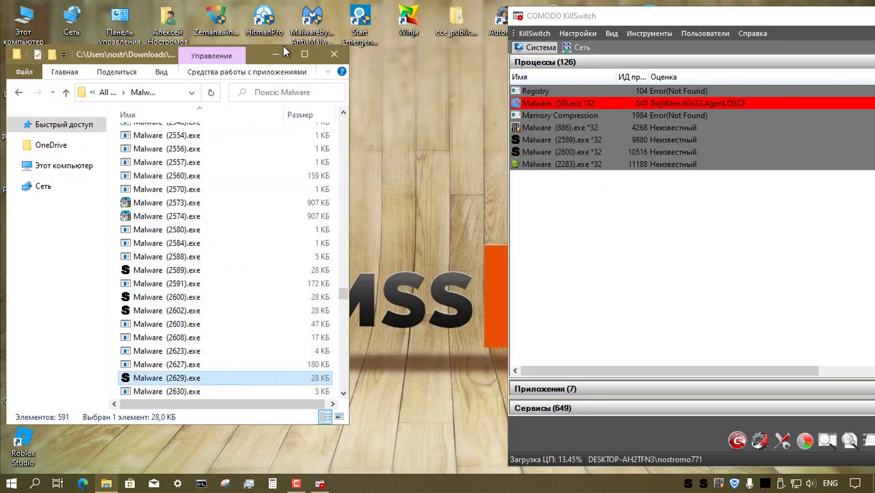
{"action": "left_click", "coordinate": [190, 243]}
{"action": "scroll", "coordinate": [264, 280], "scroll_direction": "down", "scroll_amount": 4}
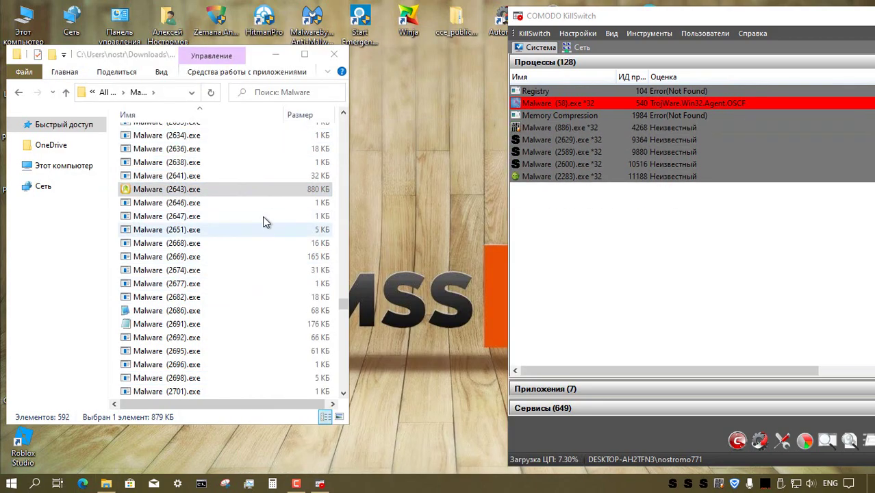
Run Malware (2686).exe and Malware (2691).exe
{"action": "left_click", "coordinate": [206, 311]}
{"action": "right_click", "coordinate": [199, 311]}
{"action": "left_click", "coordinate": [244, 131]}
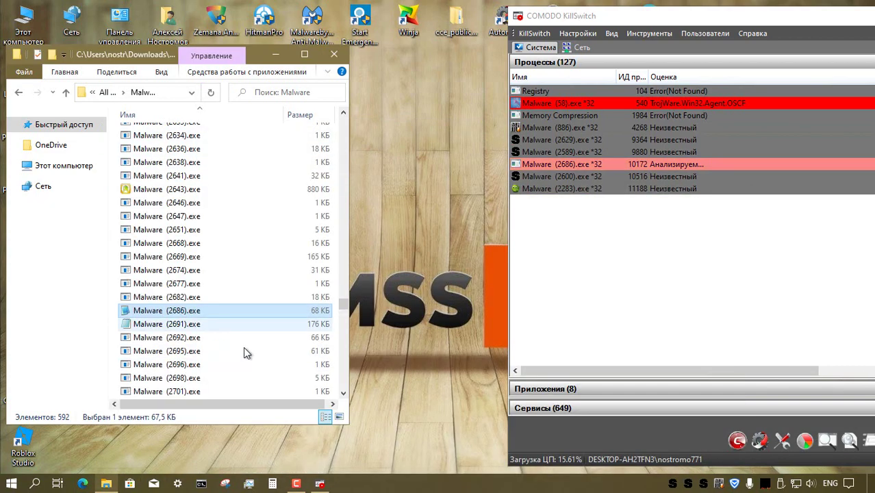
{"action": "right_click", "coordinate": [227, 324]}
{"action": "left_click", "coordinate": [295, 131]}
Run Malware (2698).exe and one sample further down the list, dismissing the error dialogs
{"action": "right_click", "coordinate": [218, 376]}
{"action": "left_click", "coordinate": [257, 33]}
{"action": "left_click", "coordinate": [583, 248]}
{"action": "scroll", "coordinate": [245, 220], "scroll_direction": "down", "scroll_amount": 7}
{"action": "right_click", "coordinate": [219, 163]}
{"action": "left_click", "coordinate": [264, 130]}
{"action": "left_click", "coordinate": [582, 248]}
Run two more samples listed before Malware (2911).exe, closing the dialogs after each launch
{"action": "right_click", "coordinate": [210, 233]}
{"action": "left_click", "coordinate": [257, 130]}
{"action": "left_click", "coordinate": [727, 172]}
{"action": "right_click", "coordinate": [239, 309]}
{"action": "left_click", "coordinate": [289, 131]}
{"action": "left_click", "coordinate": [539, 303]}
Run Malware (2912).exe
{"action": "scroll", "coordinate": [233, 333], "scroll_direction": "down", "scroll_amount": 7}
{"action": "right_click", "coordinate": [225, 148]}
{"action": "left_click", "coordinate": [263, 131]}
{"action": "left_click", "coordinate": [523, 313]}
Run Malware (2972).exe and Malware (2978).exe, closing the WordPad window and the error dialog
{"action": "right_click", "coordinate": [229, 351]}
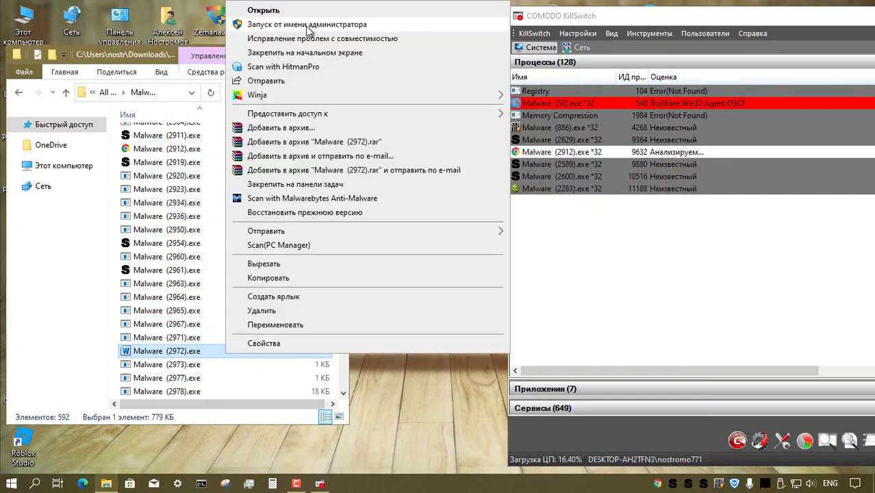
{"action": "left_click", "coordinate": [254, 9]}
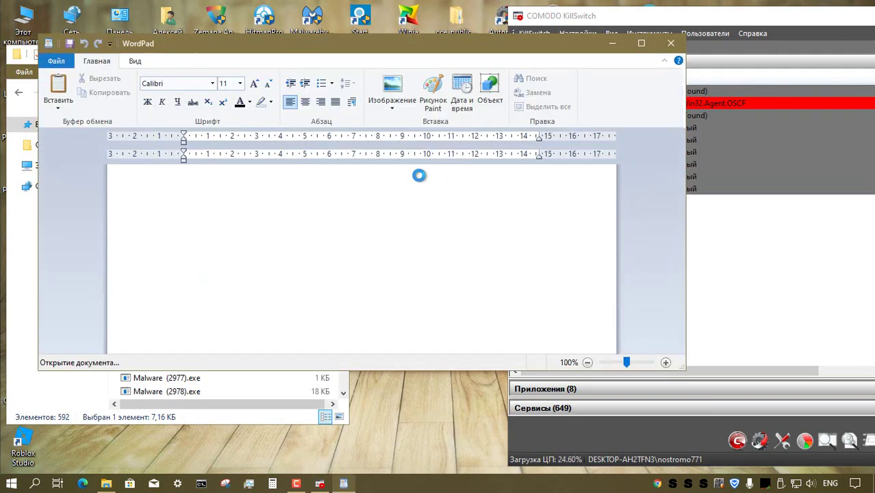
{"action": "scroll", "coordinate": [445, 222], "scroll_direction": "down", "scroll_amount": 5}
{"action": "left_click", "coordinate": [671, 44]}
{"action": "right_click", "coordinate": [228, 391]}
{"action": "left_click", "coordinate": [261, 42]}
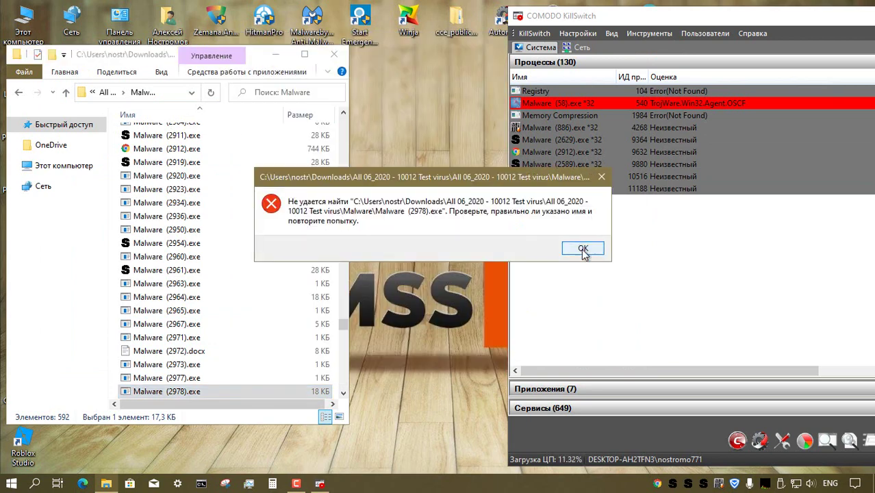
{"action": "left_click", "coordinate": [584, 247]}
Run Malware (3026).exe, check its edit menu, and close its window
{"action": "scroll", "coordinate": [233, 291], "scroll_direction": "down", "scroll_amount": 9}
{"action": "right_click", "coordinate": [209, 135]}
{"action": "left_click", "coordinate": [264, 132]}
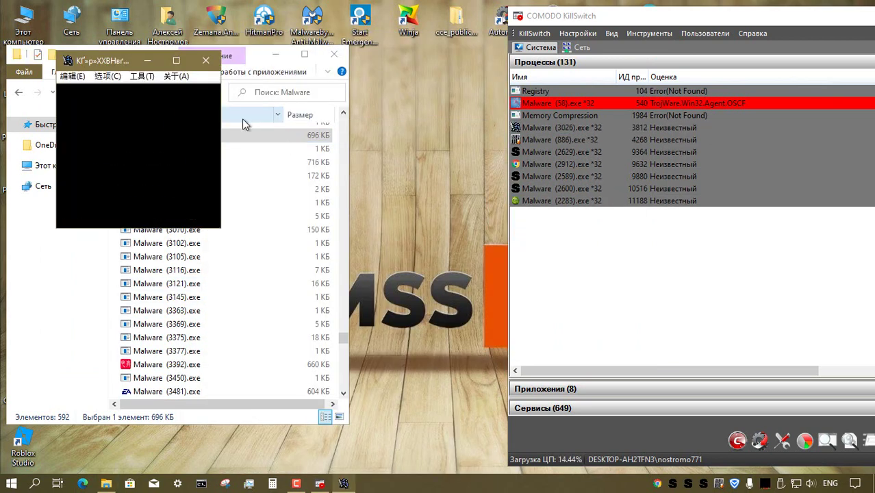
{"action": "left_click", "coordinate": [73, 76]}
{"action": "left_click", "coordinate": [73, 76]}
{"action": "left_click", "coordinate": [206, 60]}
Run Malware (3043).exe and Malware (3392).exe
{"action": "right_click", "coordinate": [208, 162]}
{"action": "left_click", "coordinate": [226, 135]}
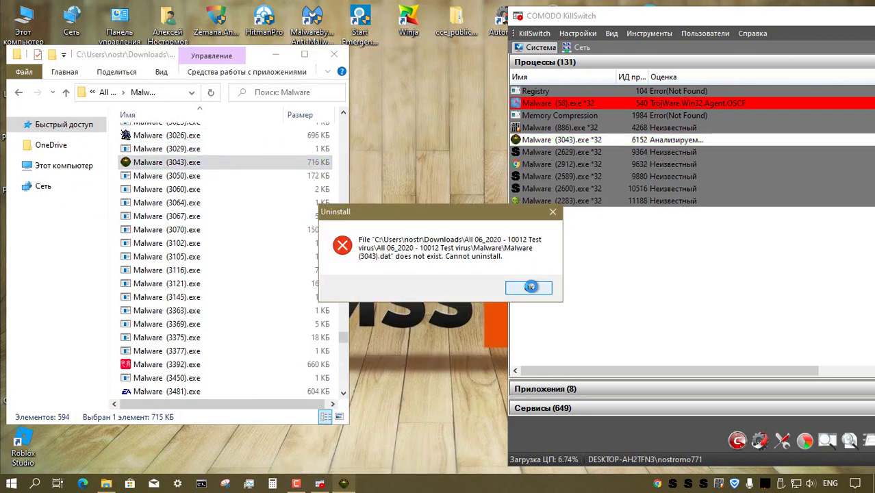
{"action": "double_click", "coordinate": [244, 365]}
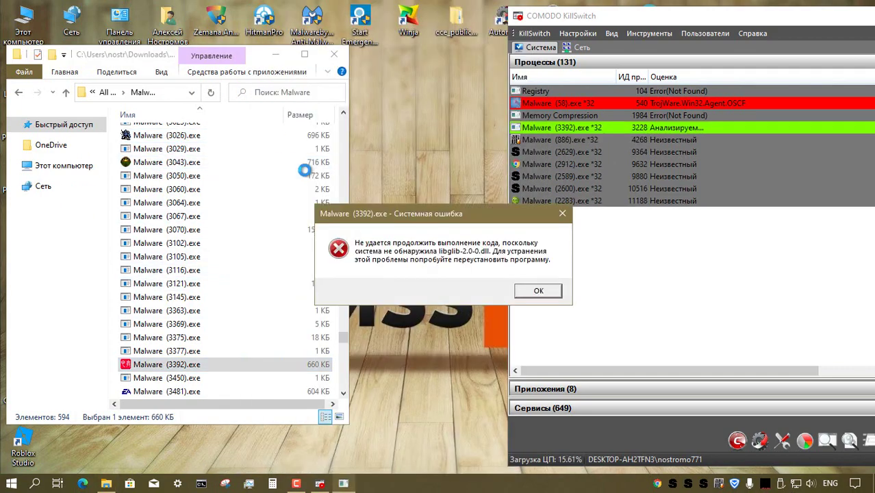
Open Malware (3560).exe and Malware (3683).exe, and run Malware (3758).exe as administrator
{"action": "double_click", "coordinate": [297, 162]}
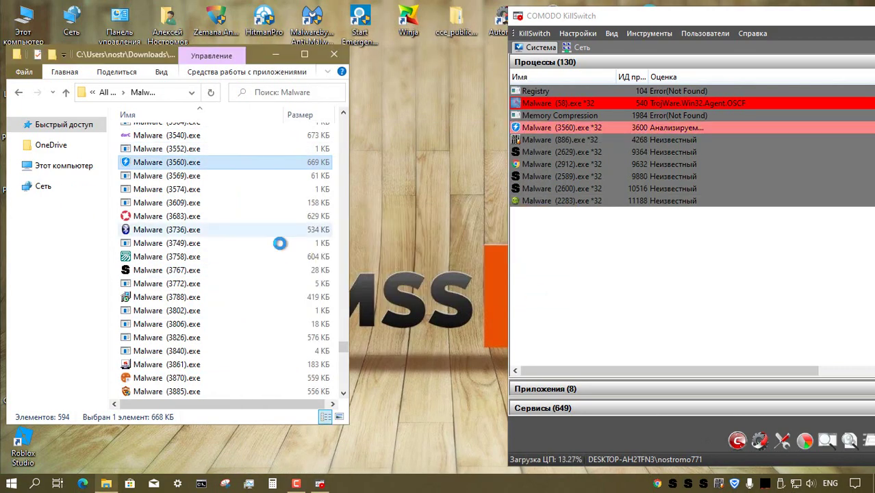
{"action": "double_click", "coordinate": [300, 216]}
{"action": "right_click", "coordinate": [240, 258]}
{"action": "left_click", "coordinate": [291, 144]}
{"action": "left_click", "coordinate": [576, 112]}
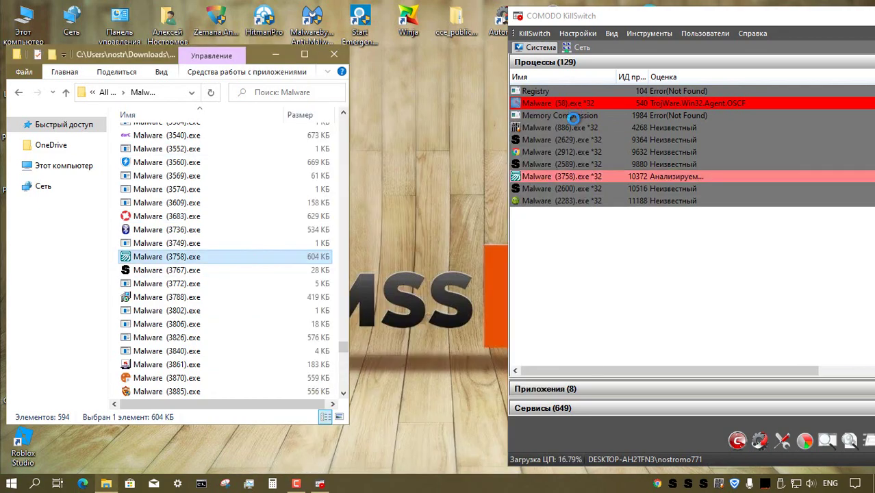
Run Malware (3736).exe and Malware (3861).exe as administrator
{"action": "right_click", "coordinate": [229, 231]}
{"action": "left_click", "coordinate": [289, 143]}
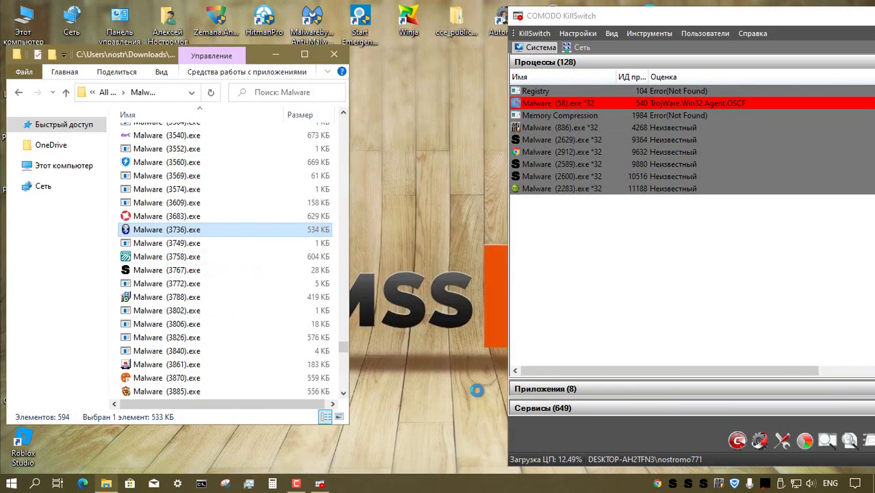
{"action": "right_click", "coordinate": [231, 365]}
{"action": "left_click", "coordinate": [253, 21]}
Run Malware (3870).exe and Malware (3886).exe
{"action": "scroll", "coordinate": [231, 267], "scroll_direction": "down", "scroll_amount": 3}
{"action": "right_click", "coordinate": [228, 272]}
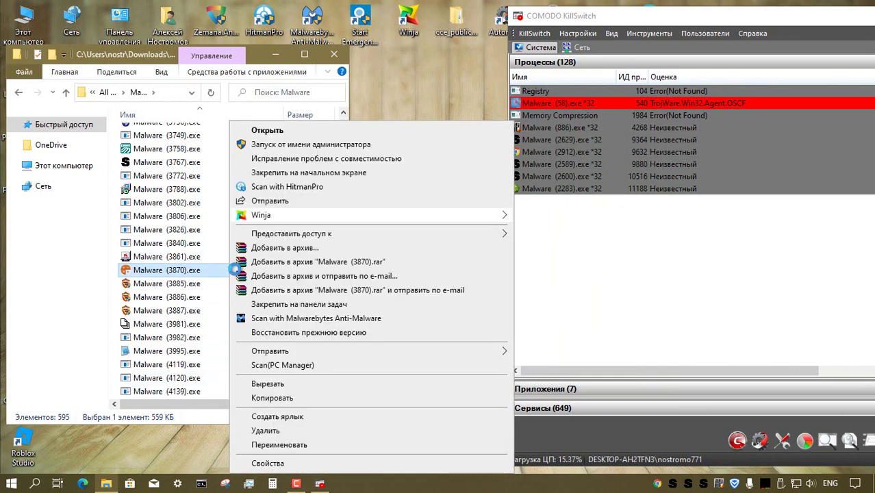
{"action": "left_click", "coordinate": [267, 130]}
{"action": "left_click", "coordinate": [577, 260]}
{"action": "right_click", "coordinate": [242, 296]}
{"action": "left_click", "coordinate": [267, 130]}
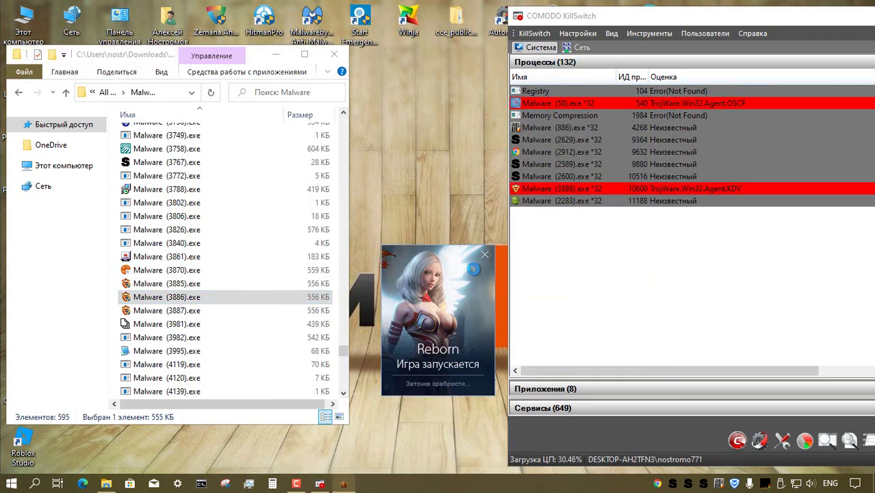
Run Malware (3995).exe and Malware (4517).exe, and dismiss the file error dialog
{"action": "left_click", "coordinate": [226, 324]}
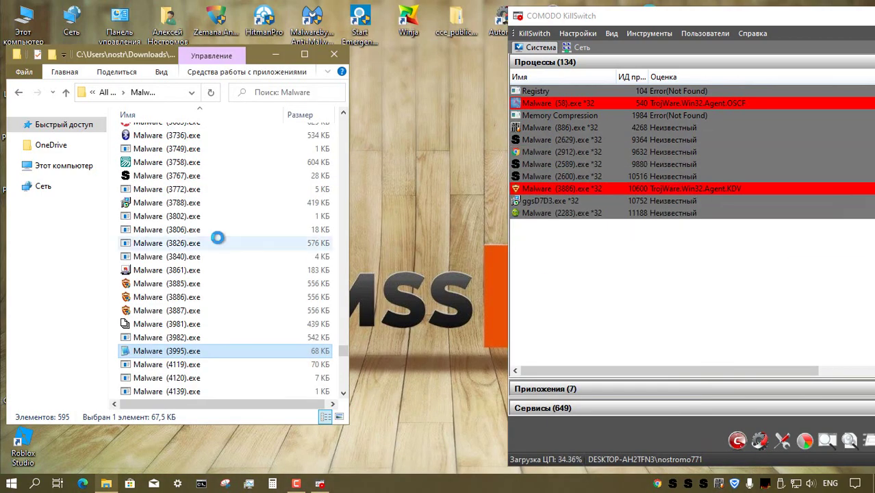
{"action": "left_click", "coordinate": [297, 203]}
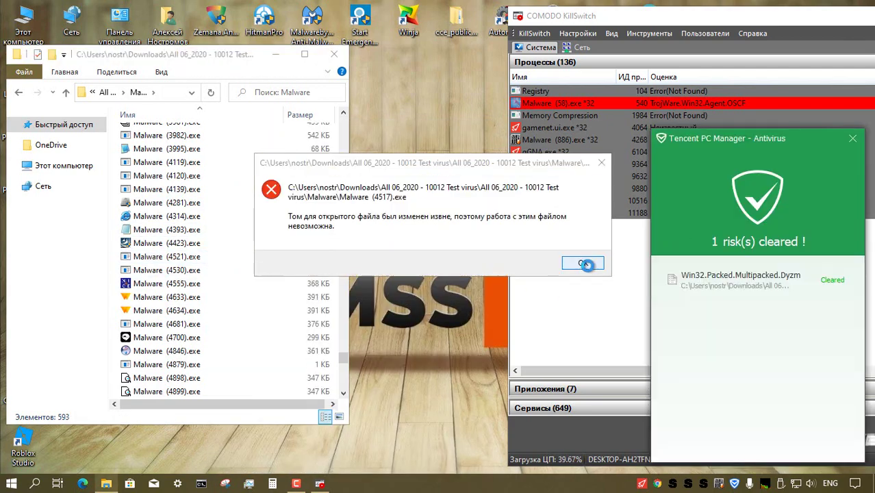
{"action": "left_click", "coordinate": [583, 264]}
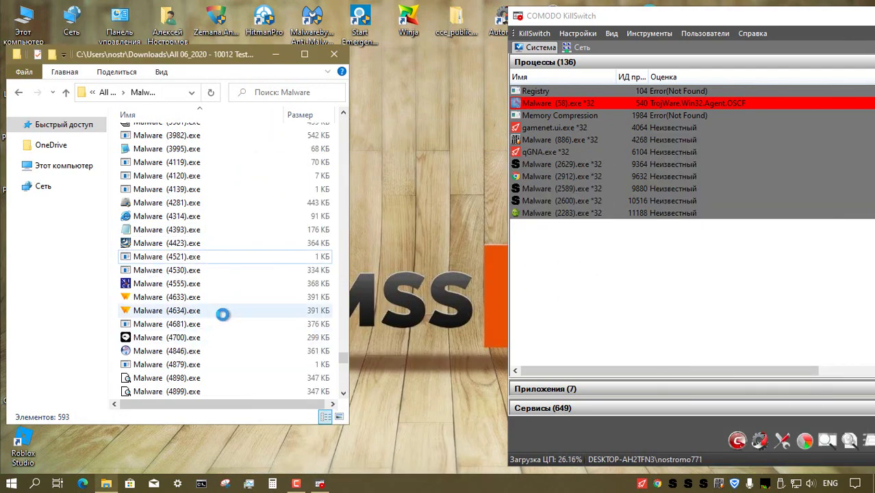
Run Malware (4700).exe, Malware (4898).exe and Malware (5003).exe
{"action": "double_click", "coordinate": [291, 338]}
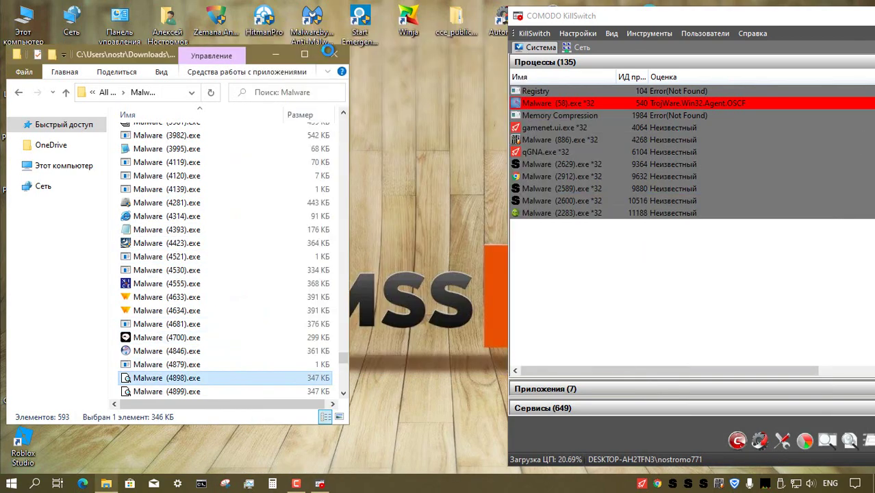
{"action": "scroll", "coordinate": [232, 307], "scroll_direction": "down", "scroll_amount": 7}
{"action": "right_click", "coordinate": [224, 148]}
{"action": "left_click", "coordinate": [224, 146]}
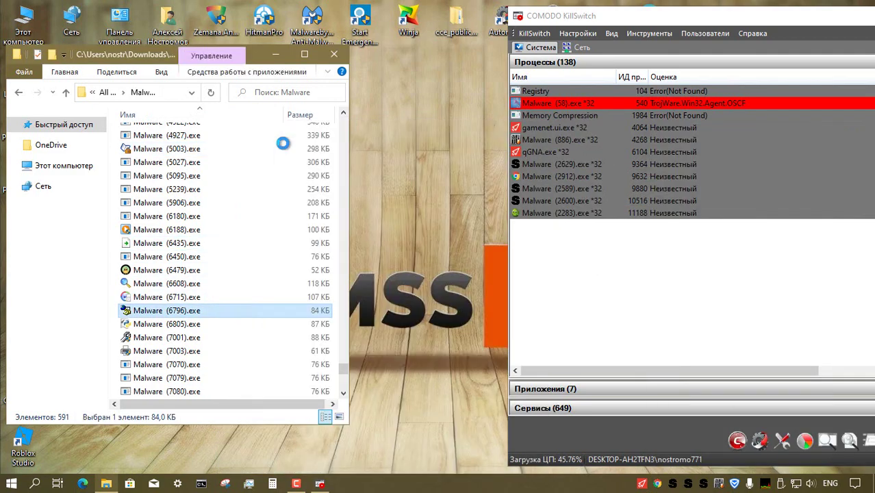
Open Malware (7003).exe and run Malware (6805).exe as administrator, dismissing the error dialog
{"action": "double_click", "coordinate": [293, 350]}
{"action": "right_click", "coordinate": [218, 323]}
{"action": "left_click", "coordinate": [281, 144]}
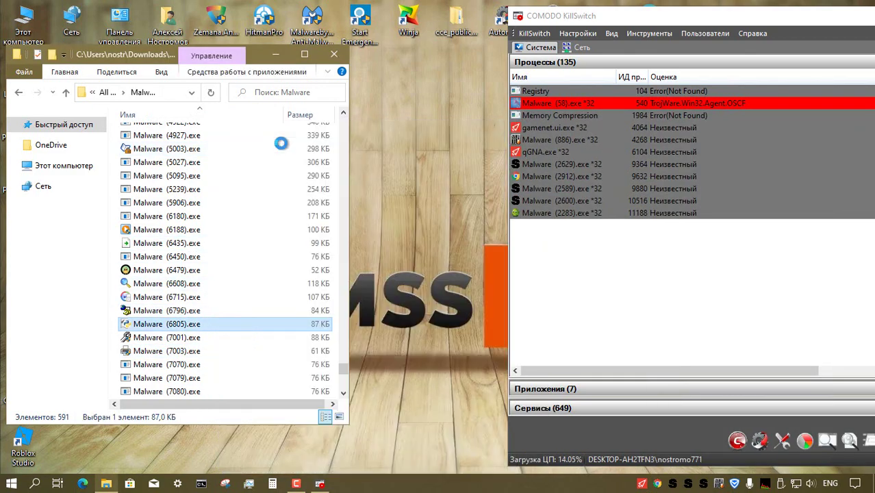
{"action": "left_click", "coordinate": [533, 300]}
Run Malware (7249).exe and Malware (7338).exe as administrator
{"action": "right_click", "coordinate": [242, 270]}
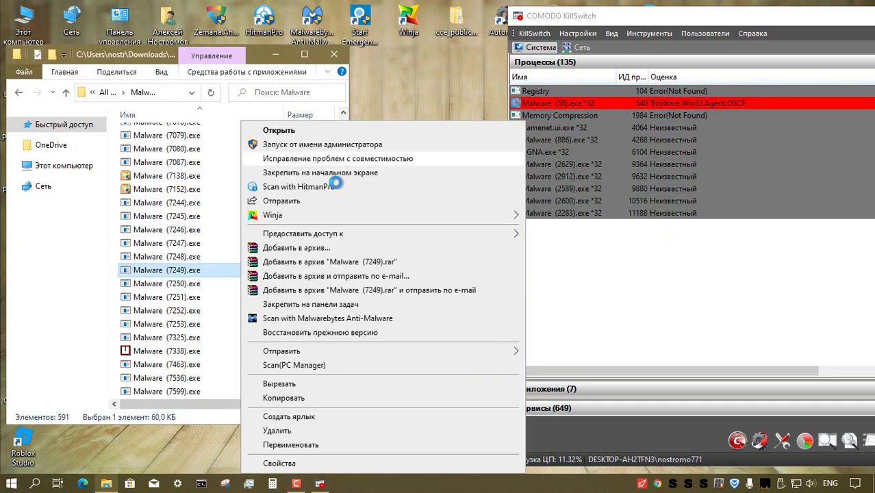
{"action": "left_click", "coordinate": [305, 143]}
{"action": "right_click", "coordinate": [192, 338]}
{"action": "left_click", "coordinate": [257, 142]}
Run two of the last samples in the Malware folder as administrator and dismiss the error dialog
{"action": "left_click", "coordinate": [245, 389]}
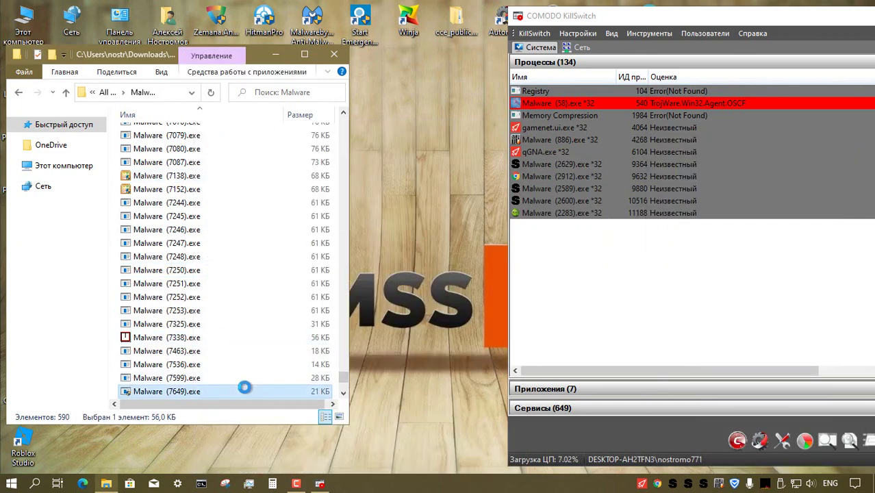
{"action": "scroll", "coordinate": [246, 337], "scroll_direction": "down", "scroll_amount": 2}
{"action": "right_click", "coordinate": [236, 294]}
{"action": "left_click", "coordinate": [284, 142]}
{"action": "right_click", "coordinate": [235, 348]}
{"action": "left_click", "coordinate": [292, 143]}
{"action": "left_click", "coordinate": [582, 262]}
Open the NEW folder and run New (1).exe as administrator
{"action": "double_click", "coordinate": [169, 203]}
{"action": "right_click", "coordinate": [187, 134]}
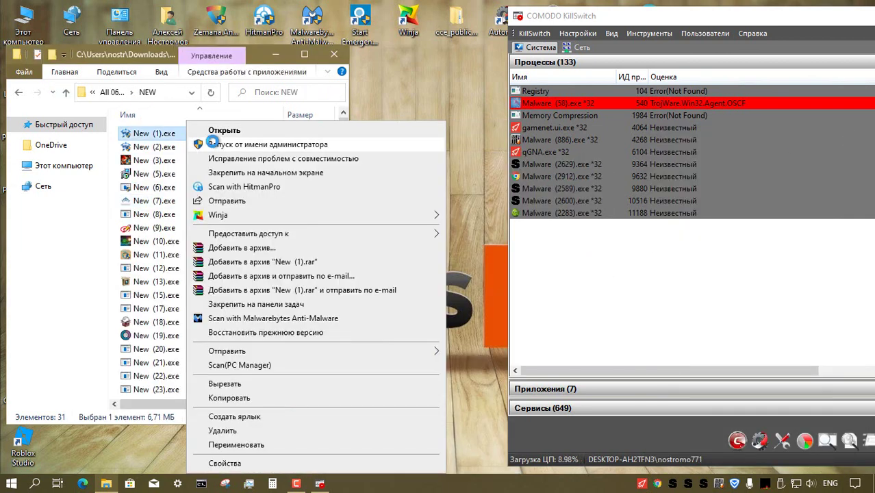
{"action": "left_click", "coordinate": [229, 143]}
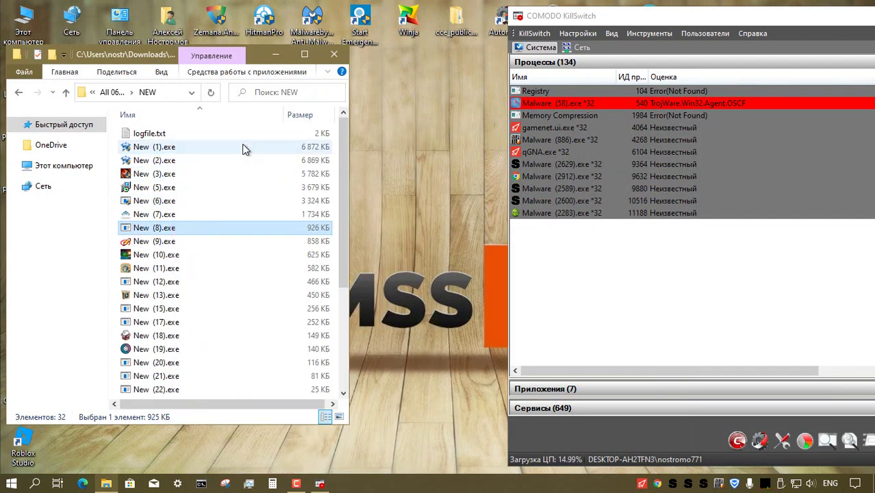
Run New (17).exe, New (19).exe and New (22).exe, and dismiss the error dialog
{"action": "right_click", "coordinate": [215, 322]}
{"action": "key", "text": "Return"}
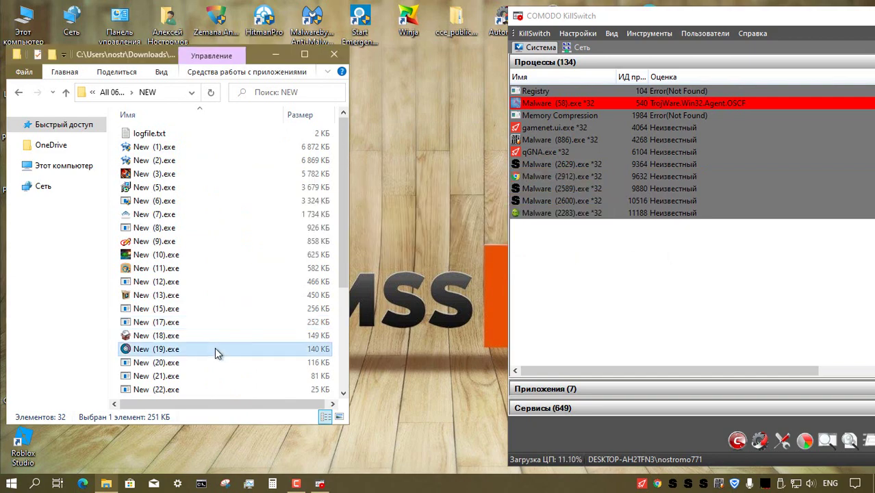
{"action": "key", "text": "Return"}
{"action": "right_click", "coordinate": [206, 391]}
{"action": "key", "text": "Return"}
{"action": "left_click", "coordinate": [530, 291]}
Run New (18).exe and another sample near the end of the NEW folder as administrator, dismissing the error dialogs
{"action": "right_click", "coordinate": [204, 334]}
{"action": "left_click", "coordinate": [274, 144]}
{"action": "left_click", "coordinate": [533, 300]}
{"action": "scroll", "coordinate": [310, 308], "scroll_direction": "down", "scroll_amount": 4}
{"action": "right_click", "coordinate": [270, 256]}
{"action": "left_click", "coordinate": [322, 146]}
{"action": "left_click", "coordinate": [578, 247]}
Run one more sample at the end of the NEW folder and open the SpyAgent folder
{"action": "right_click", "coordinate": [199, 364]}
{"action": "left_click", "coordinate": [267, 35]}
{"action": "double_click", "coordinate": [186, 135]}
{"action": "key", "text": "Return"}
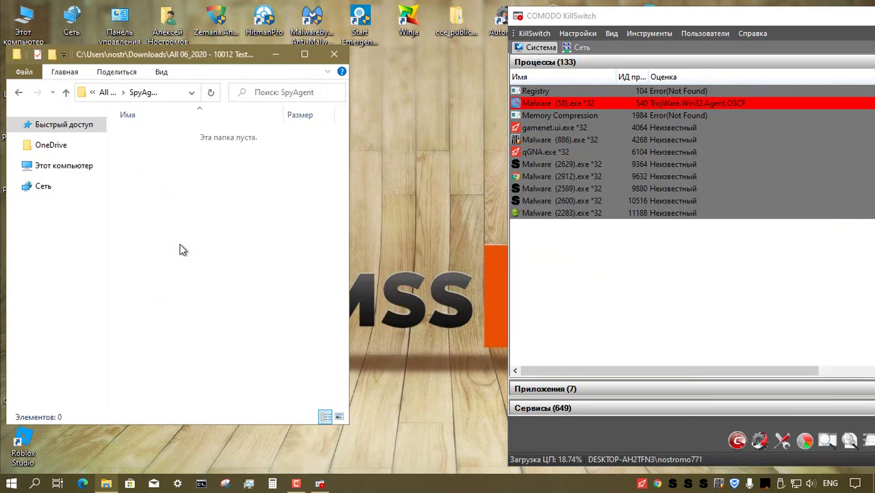
Open the Trojan folder and run Trojan (10).exe and Trojan (131).exe
{"action": "double_click", "coordinate": [184, 133]}
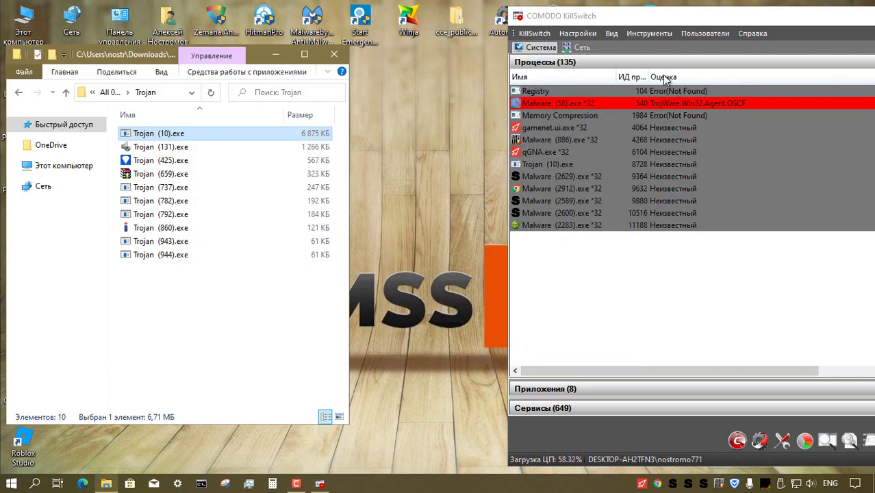
{"action": "right_click", "coordinate": [171, 146]}
{"action": "left_click", "coordinate": [209, 141]}
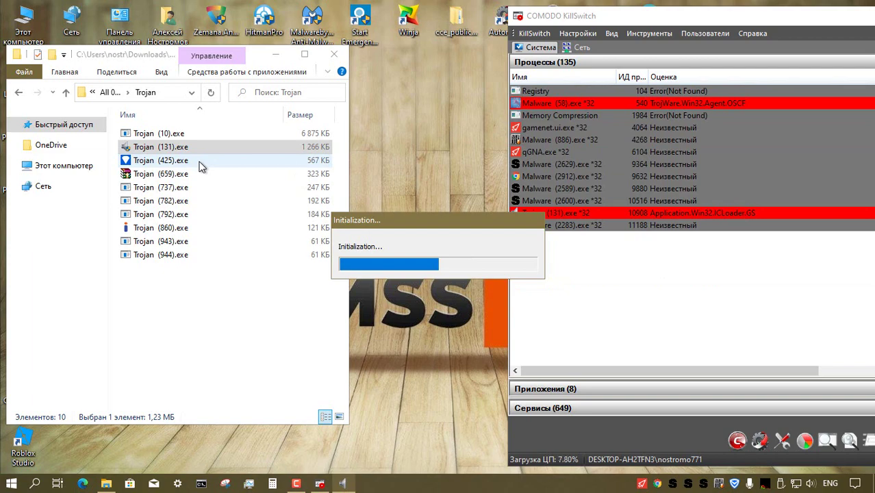
Run Trojan (425).exe and Trojan (659).exe as administrator, closing the error dialogs and antivirus notifications
{"action": "right_click", "coordinate": [199, 161]}
{"action": "left_click", "coordinate": [229, 141]}
{"action": "left_click", "coordinate": [583, 263]}
{"action": "left_click", "coordinate": [853, 139]}
{"action": "right_click", "coordinate": [208, 162]}
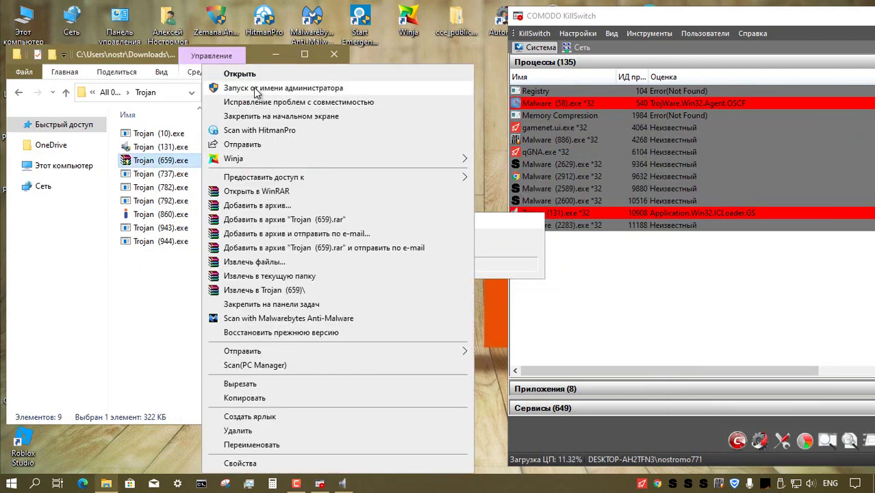
{"action": "left_click", "coordinate": [256, 88]}
{"action": "left_click", "coordinate": [582, 263]}
{"action": "left_click", "coordinate": [854, 139]}
Run Trojan (737).exe and Trojan (782).exe as administrator, closing the error dialogs and antivirus notifications
{"action": "right_click", "coordinate": [192, 166]}
{"action": "left_click", "coordinate": [248, 145]}
{"action": "left_click", "coordinate": [583, 263]}
{"action": "left_click", "coordinate": [853, 139]}
{"action": "right_click", "coordinate": [186, 163]}
{"action": "left_click", "coordinate": [250, 146]}
{"action": "left_click", "coordinate": [582, 263]}
{"action": "left_click", "coordinate": [852, 140]}
Run Trojan (792).exe and Trojan (860).exe
{"action": "right_click", "coordinate": [225, 161]}
{"action": "left_click", "coordinate": [245, 129]}
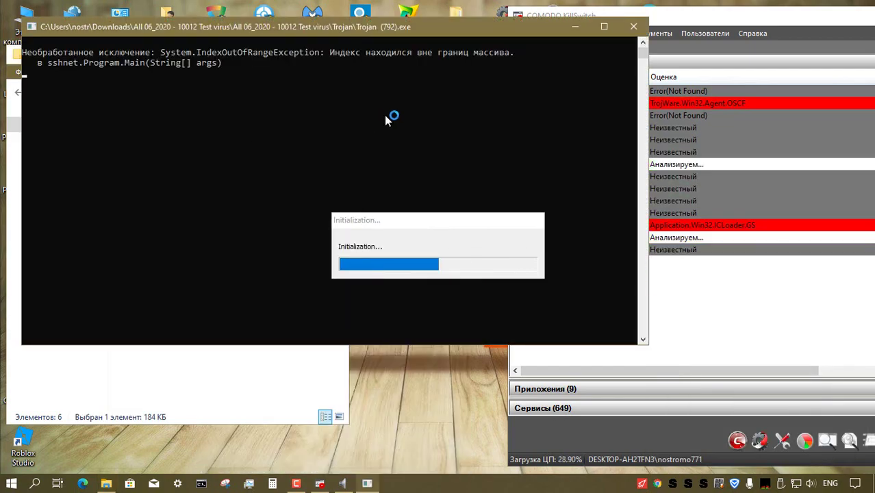
{"action": "left_click", "coordinate": [498, 277]}
{"action": "right_click", "coordinate": [201, 174]}
{"action": "left_click", "coordinate": [248, 148]}
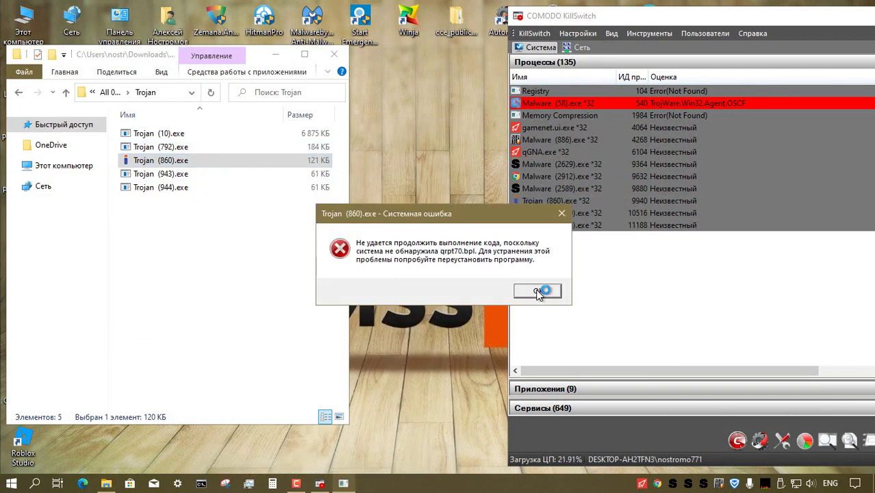
Run Trojan (943).exe and Trojan (944).exe, dismissing the error dialogs
{"action": "double_click", "coordinate": [198, 176]}
{"action": "left_click", "coordinate": [579, 262]}
{"action": "double_click", "coordinate": [204, 174]}
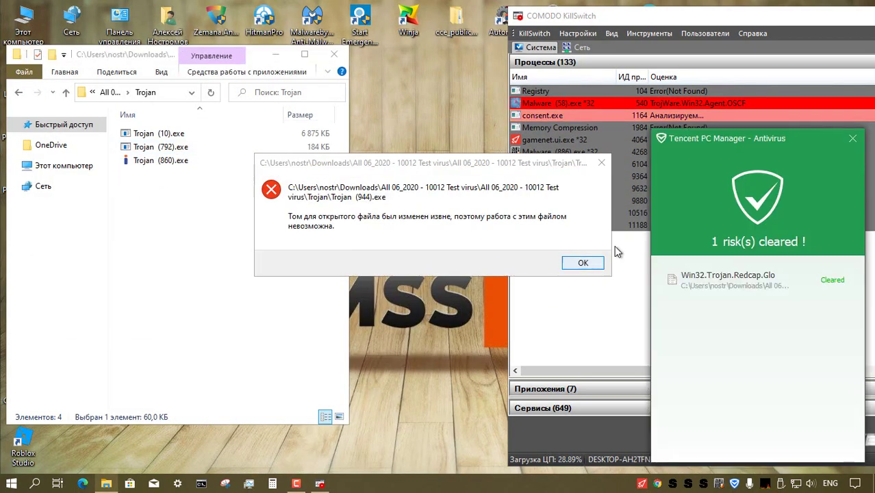
{"action": "left_click", "coordinate": [580, 262]}
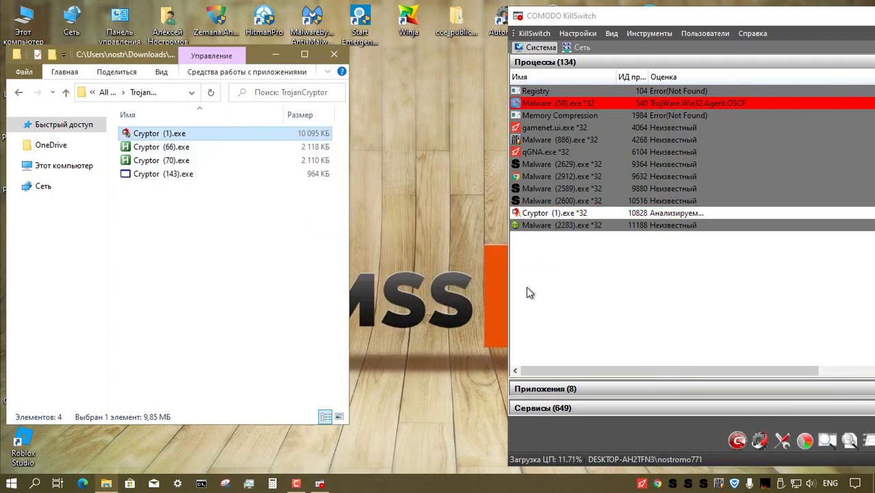
Run the remaining Cryptor samples in the TrojanCryptor folder, close the error dialogs and antivirus notification, and return to the parent folder
{"action": "double_click", "coordinate": [217, 148]}
{"action": "right_click", "coordinate": [176, 147]}
{"action": "left_click", "coordinate": [196, 130]}
{"action": "left_click", "coordinate": [583, 261]}
{"action": "double_click", "coordinate": [190, 150]}
{"action": "left_click", "coordinate": [582, 262]}
{"action": "left_click", "coordinate": [854, 141]}
{"action": "left_click", "coordinate": [19, 92]}
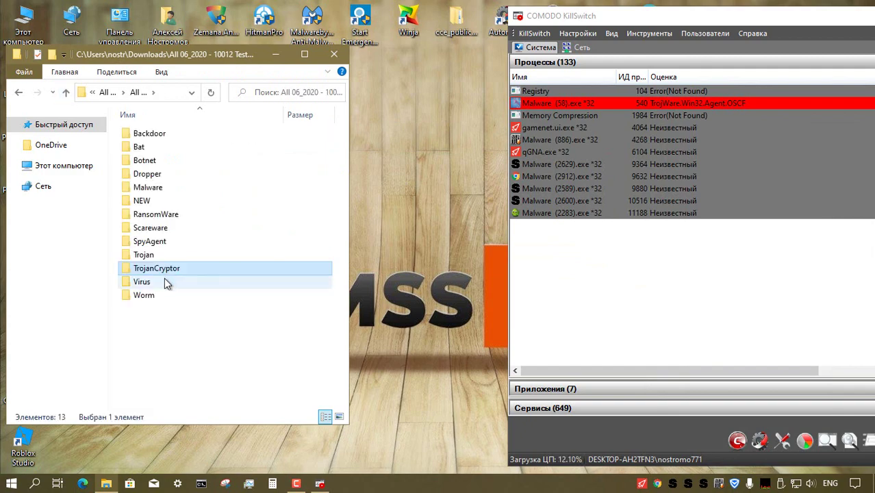
Open the Virus folder and run Virus (1).exe as administrator, closing the browser and Proxifier windows it launches
{"action": "double_click", "coordinate": [167, 280]}
{"action": "right_click", "coordinate": [169, 134]}
{"action": "left_click", "coordinate": [199, 134]}
{"action": "left_click", "coordinate": [507, 346]}
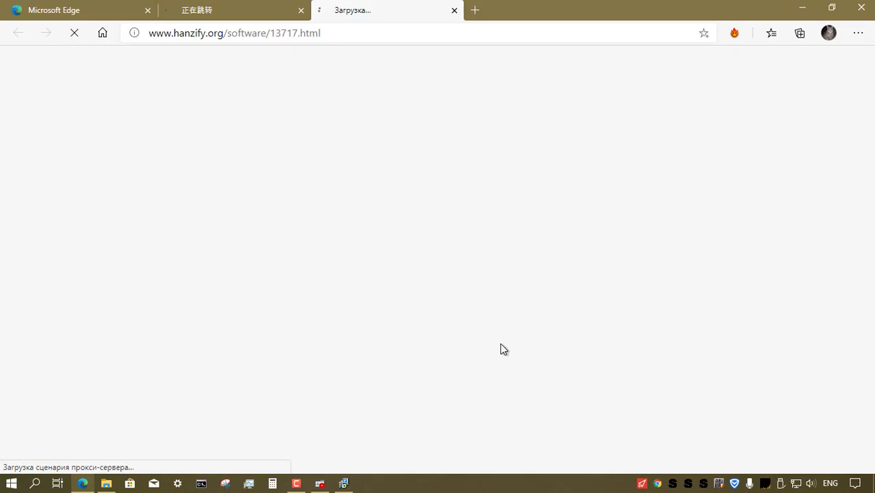
{"action": "left_click", "coordinate": [859, 10]}
{"action": "left_click", "coordinate": [508, 346]}
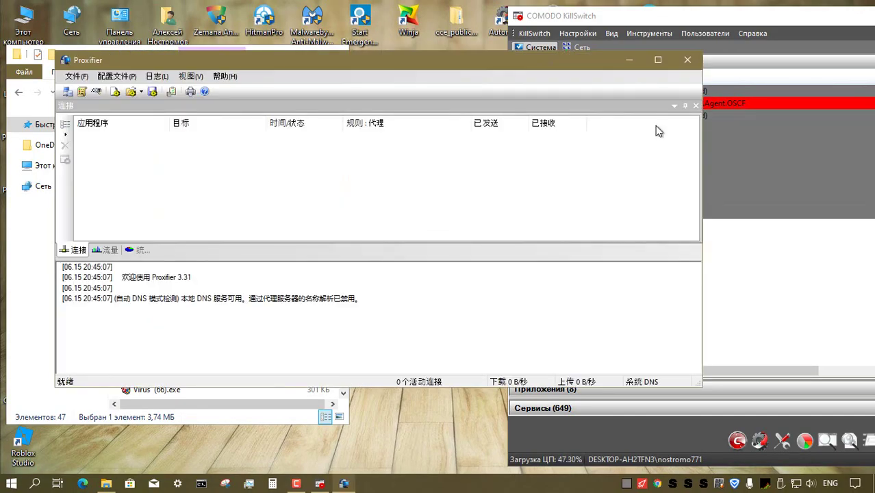
{"action": "left_click", "coordinate": [688, 60]}
Run further samples in the Virus folder, including Virus (3).exe, and close the stock quotes program and its login dialog
{"action": "right_click", "coordinate": [181, 161]}
{"action": "key", "text": "Escape"}
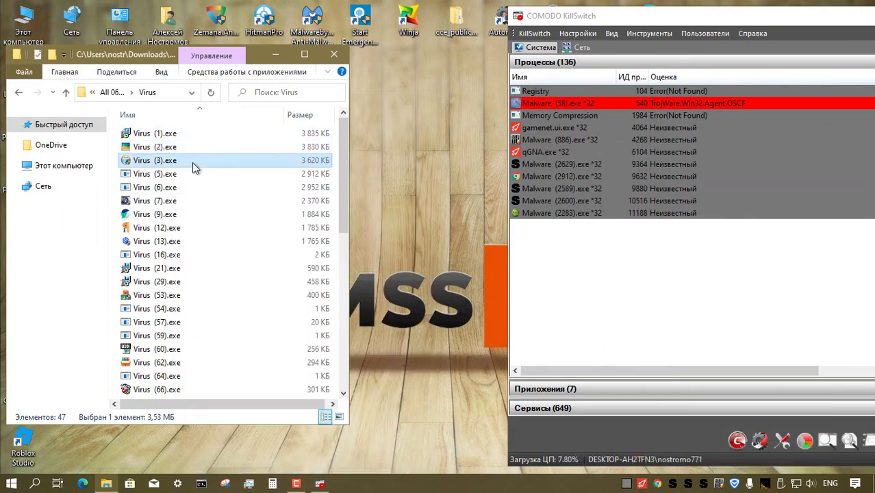
{"action": "left_click", "coordinate": [582, 247]}
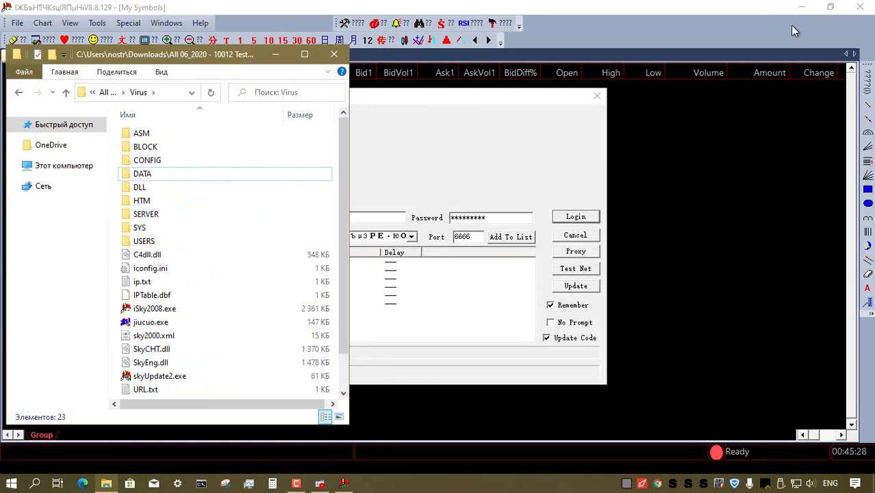
{"action": "left_click", "coordinate": [600, 84]}
{"action": "left_click", "coordinate": [598, 95]}
{"action": "left_click", "coordinate": [866, 6]}
{"action": "left_click", "coordinate": [420, 264]}
{"action": "scroll", "coordinate": [213, 234], "scroll_direction": "down", "scroll_amount": 2}
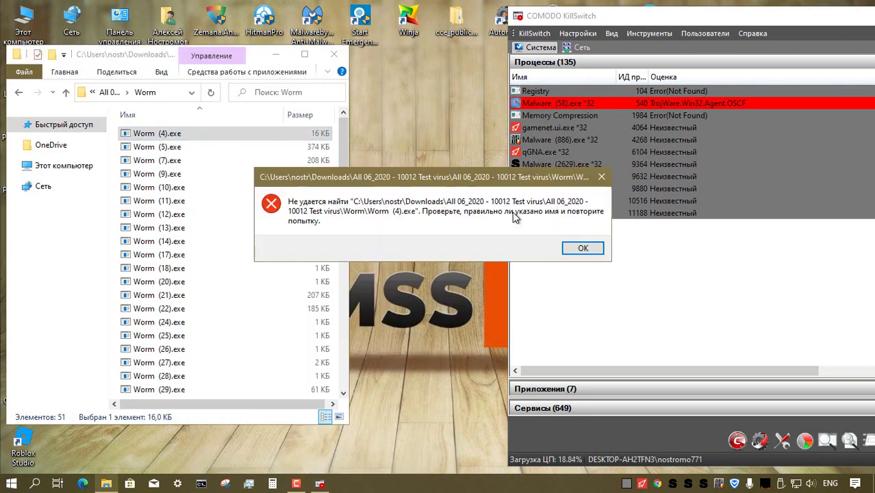
Run Worm (4).exe, Worm (21).exe and Worm (35).exe in the Worm folder, dismissing the error dialogs
{"action": "right_click", "coordinate": [236, 161]}
{"action": "left_click", "coordinate": [578, 250]}
{"action": "double_click", "coordinate": [157, 308]}
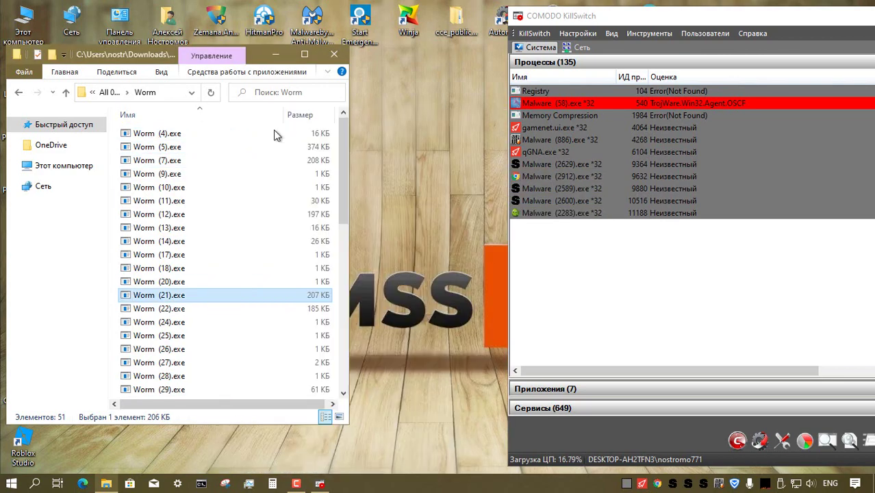
{"action": "left_click", "coordinate": [581, 247]}
{"action": "scroll", "coordinate": [284, 262], "scroll_direction": "down", "scroll_amount": 5}
{"action": "double_click", "coordinate": [250, 243]}
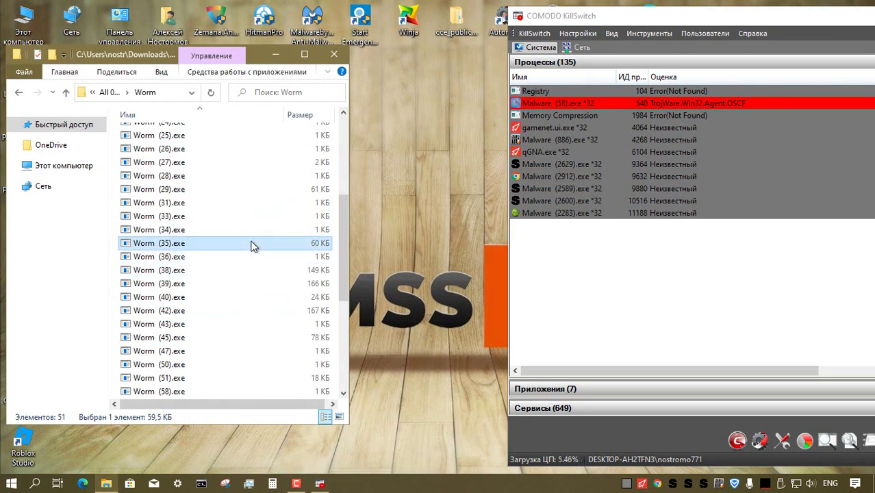
{"action": "left_click", "coordinate": [581, 248]}
Run Worm (38).exe, Worm (42).exe and Worm (45).exe as administrator, dismissing the error dialogs
{"action": "right_click", "coordinate": [259, 269]}
{"action": "key", "text": "Escape"}
{"action": "right_click", "coordinate": [289, 311]}
{"action": "left_click", "coordinate": [350, 130]}
{"action": "left_click", "coordinate": [581, 248]}
{"action": "right_click", "coordinate": [252, 338]}
{"action": "left_click", "coordinate": [337, 131]}
{"action": "left_click", "coordinate": [580, 248]}
Run Worm (70).exe, Worm (72).exe and Worm (82).exe as administrator, dismissing the error dialogs
{"action": "scroll", "coordinate": [269, 248], "scroll_direction": "down", "scroll_amount": 6}
{"action": "right_click", "coordinate": [268, 270]}
{"action": "left_click", "coordinate": [295, 115]}
{"action": "left_click", "coordinate": [580, 248]}
{"action": "right_click", "coordinate": [251, 284]}
{"action": "key", "text": "Escape"}
{"action": "right_click", "coordinate": [287, 350]}
{"action": "left_click", "coordinate": [346, 116]}
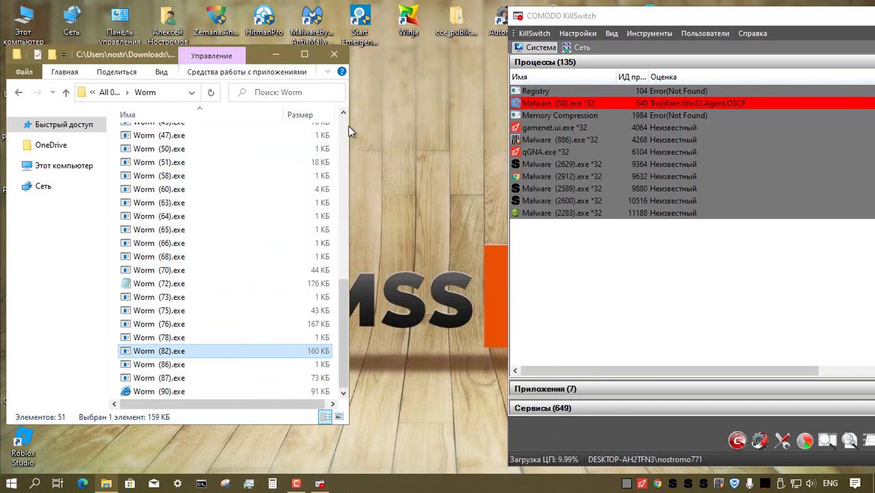
{"action": "left_click", "coordinate": [580, 248]}
Run Worm (90).exe as administrator, dismiss the error dialog, and close the sample folder window
{"action": "right_click", "coordinate": [246, 390]}
{"action": "left_click", "coordinate": [277, 29]}
{"action": "left_click", "coordinate": [540, 289]}
{"action": "left_click", "coordinate": [66, 93]}
{"action": "left_click", "coordinate": [335, 55]}
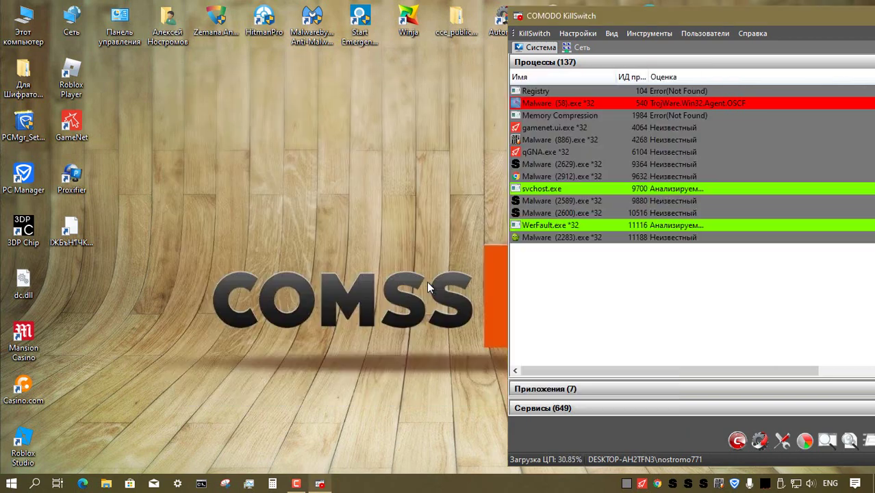
Open Tencent PC Manager and start a full scan of the computer
{"action": "left_click", "coordinate": [735, 483]}
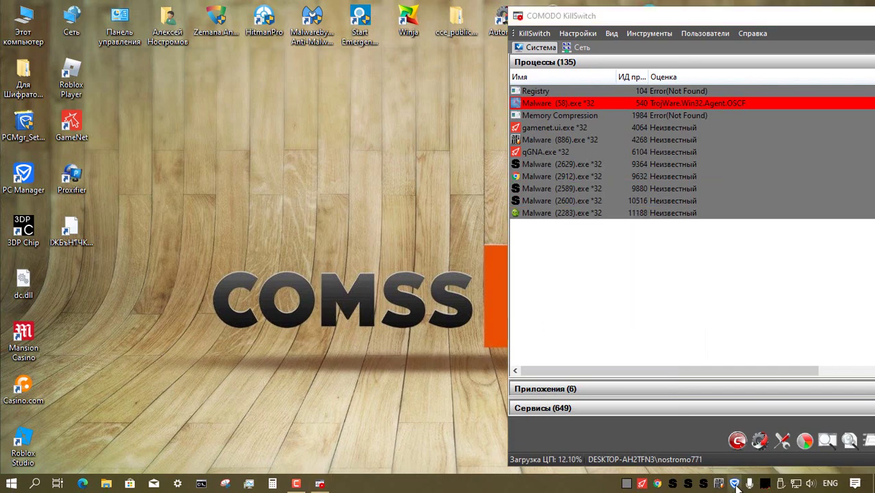
{"action": "left_click", "coordinate": [631, 120]}
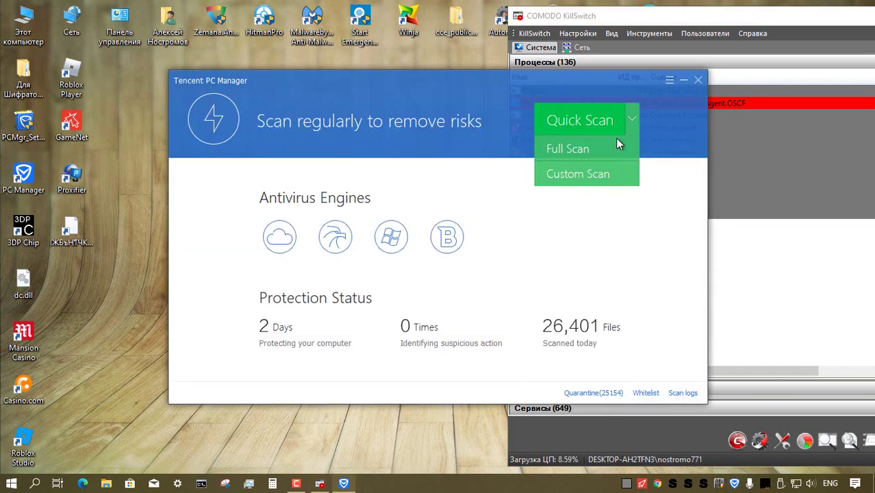
{"action": "left_click", "coordinate": [580, 148]}
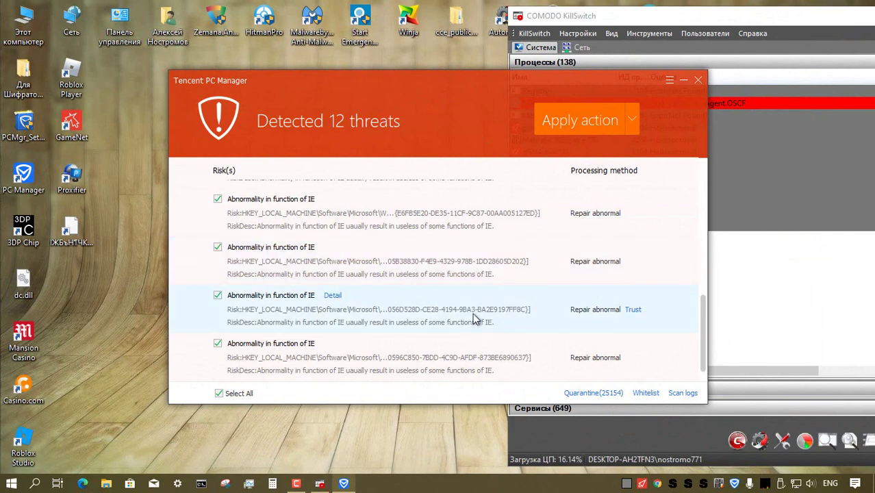
Review the detected disk file and Explorer add-in threats and apply the cleaning action to all of them
{"action": "scroll", "coordinate": [466, 288], "scroll_direction": "up", "scroll_amount": 4}
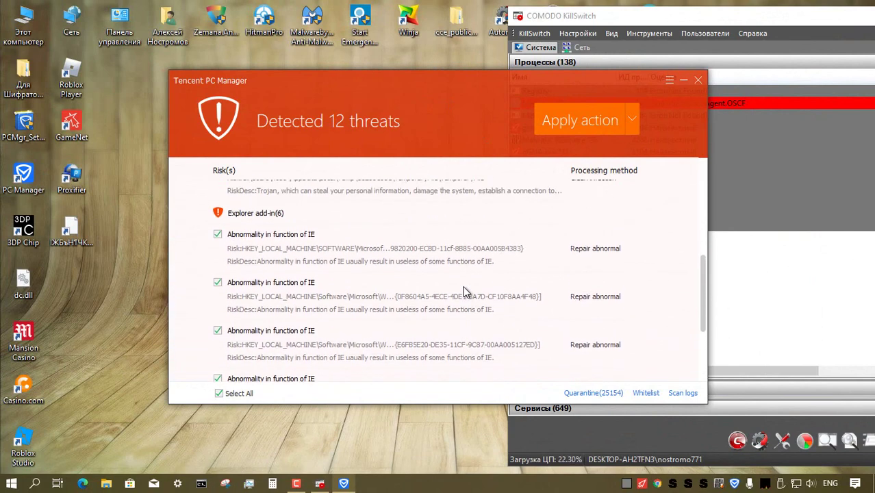
{"action": "scroll", "coordinate": [464, 291], "scroll_direction": "up", "scroll_amount": 4}
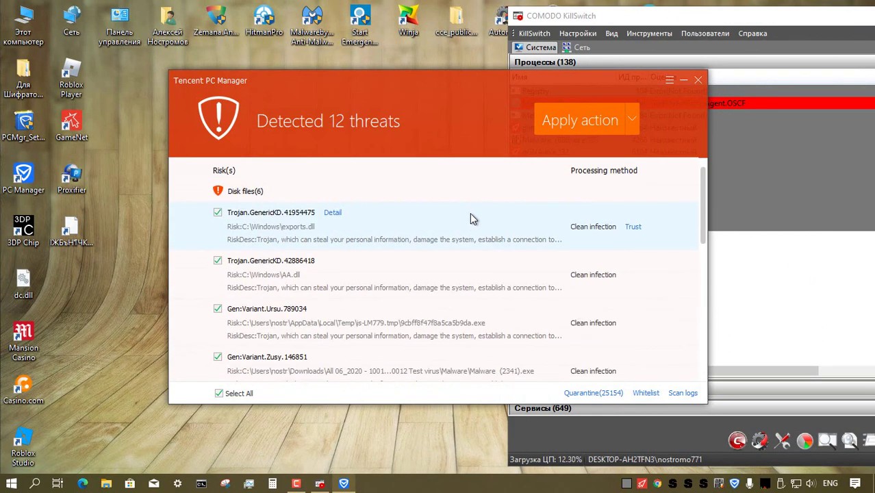
{"action": "left_click", "coordinate": [600, 122]}
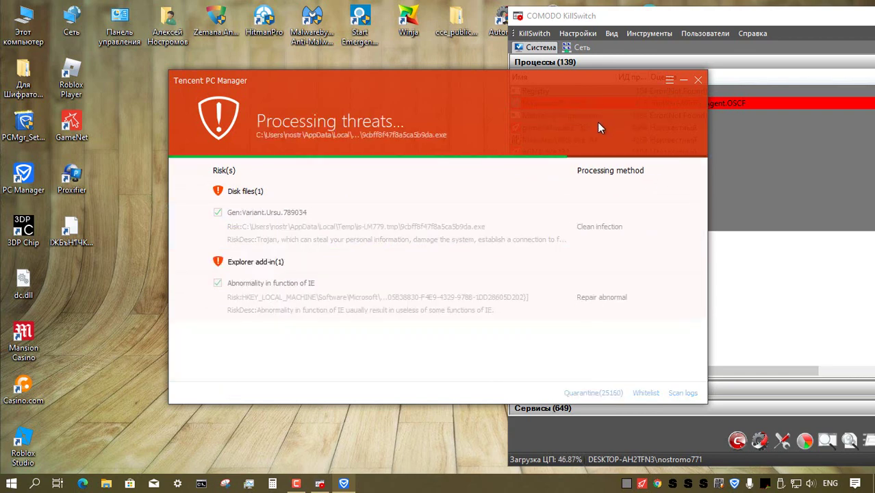